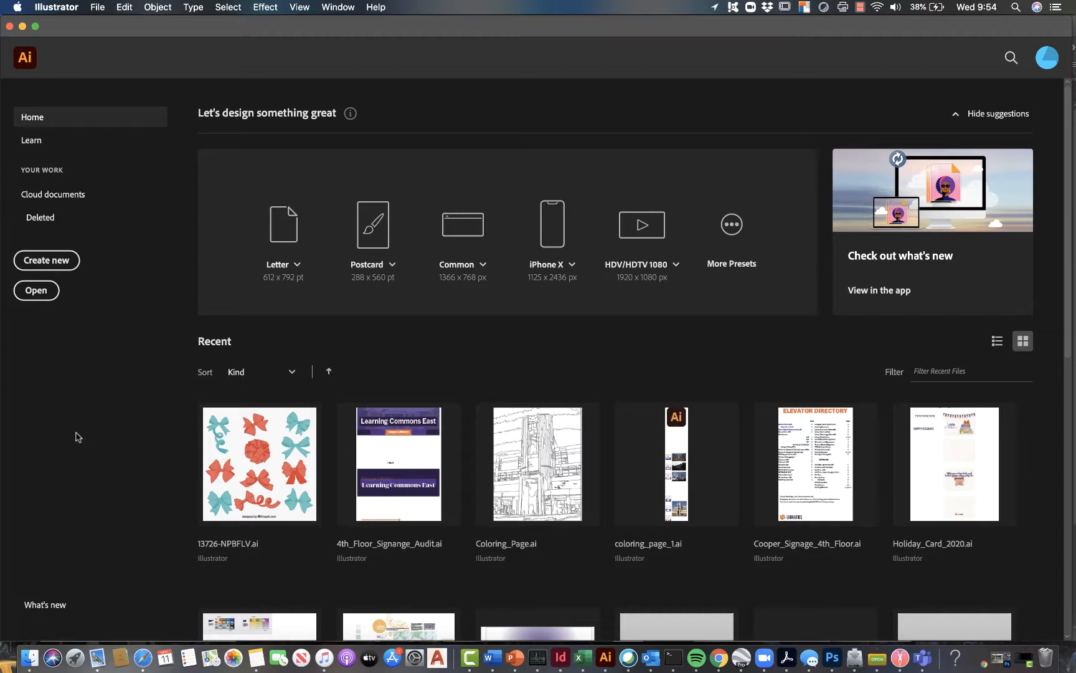
- Create a new Letter document, 8.5 × 11 in, in portrait orientation with CMYK color and 300 ppi raster effects
click(55, 262)
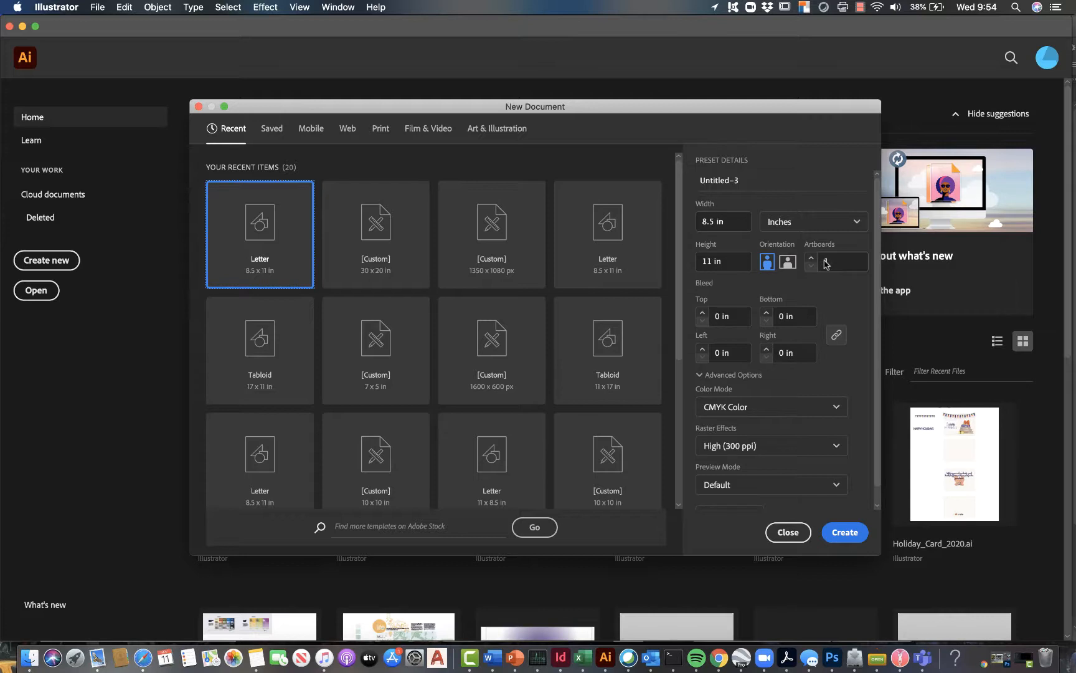
click(829, 407)
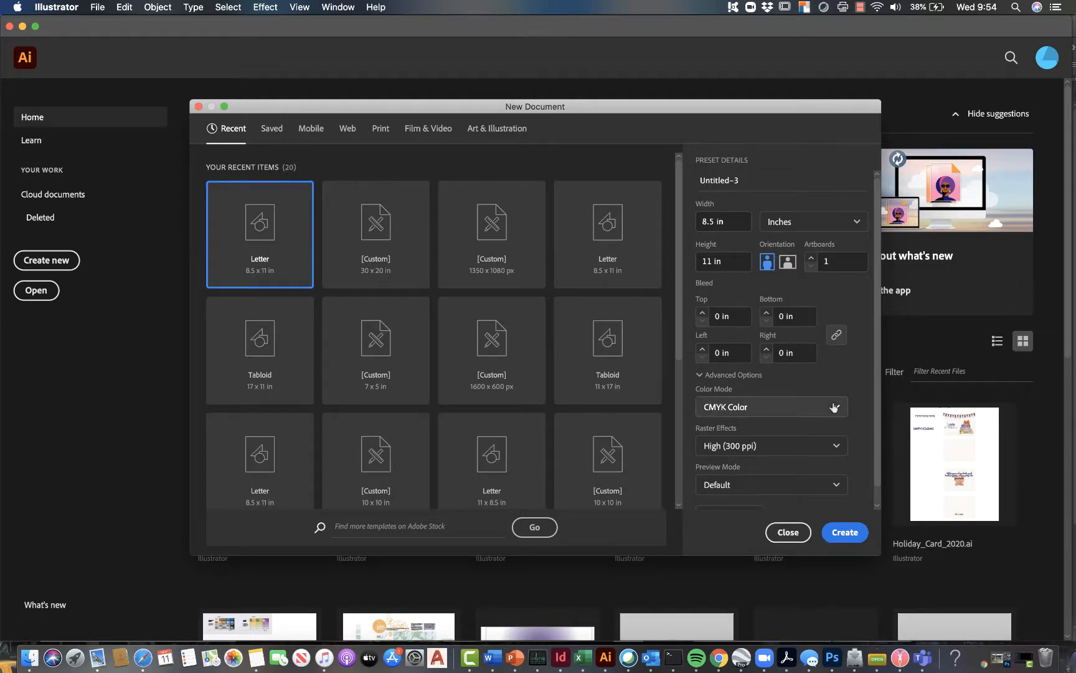
click(755, 456)
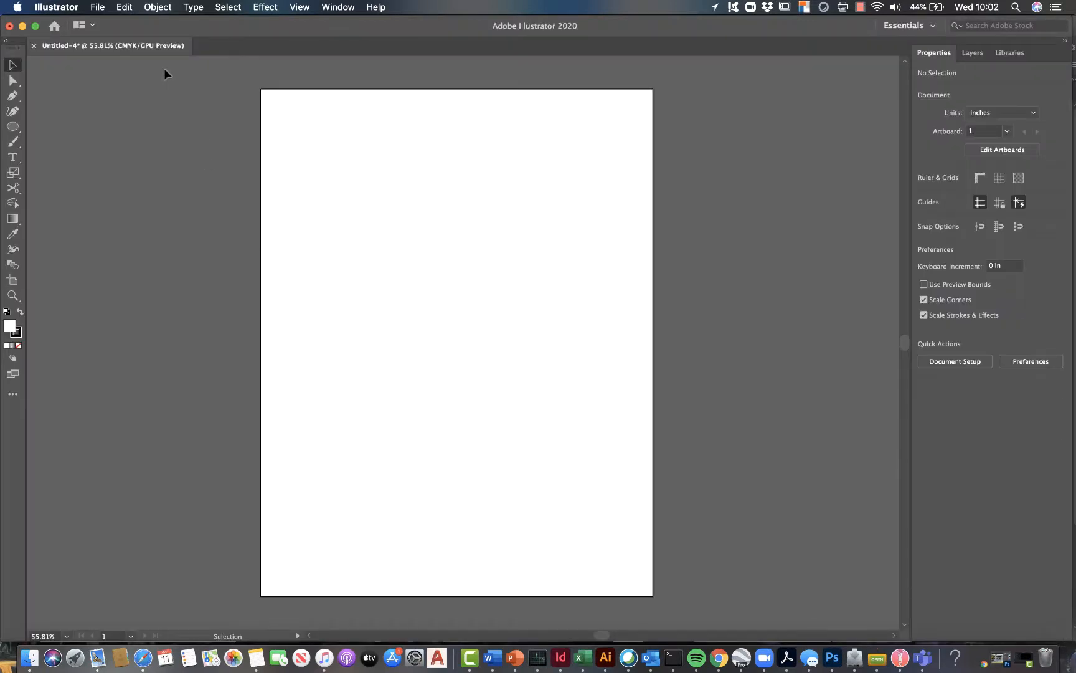
- Place the Clemson_occulus photo from the COLORING PAGE folder on the artboard and embed it in the document
click(98, 7)
click(141, 212)
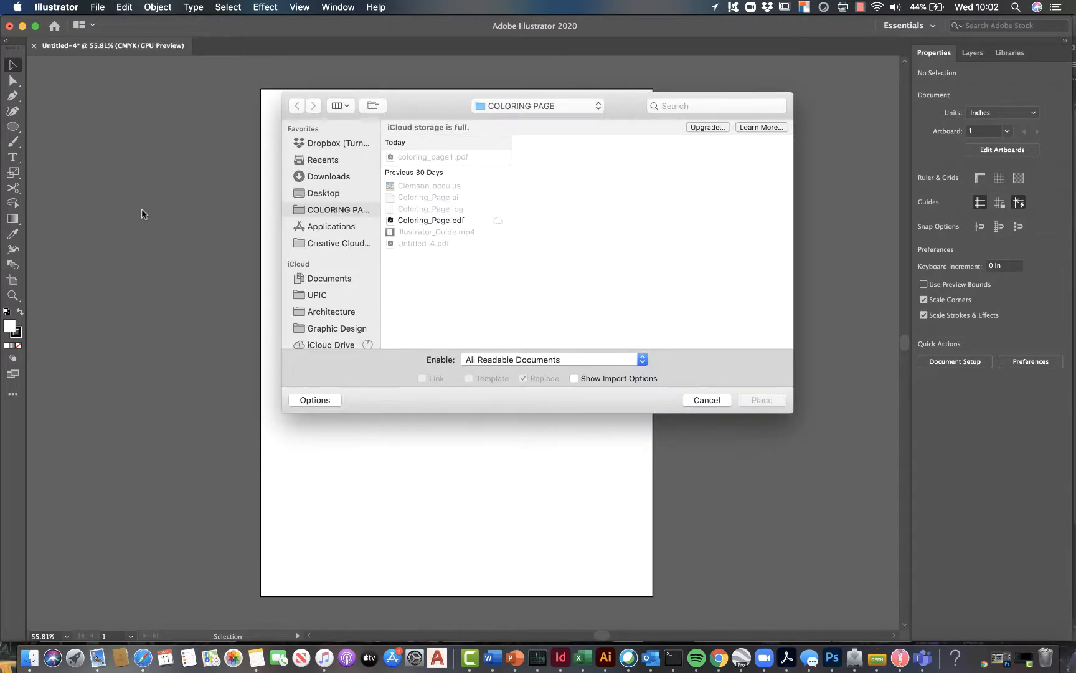
click(438, 185)
click(750, 400)
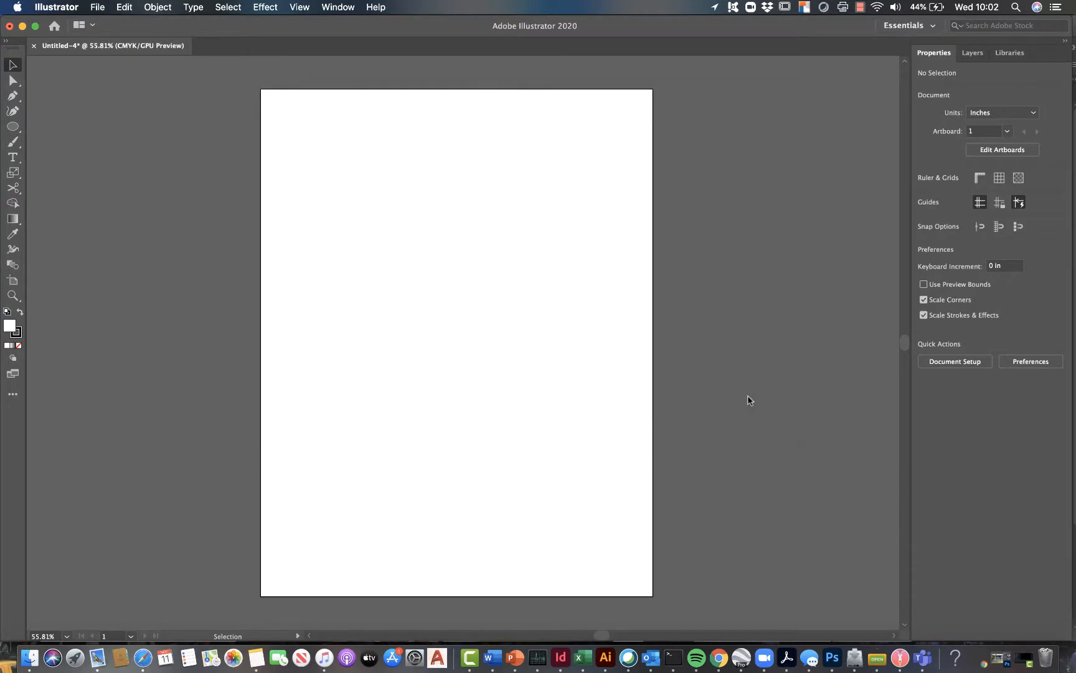
click(312, 219)
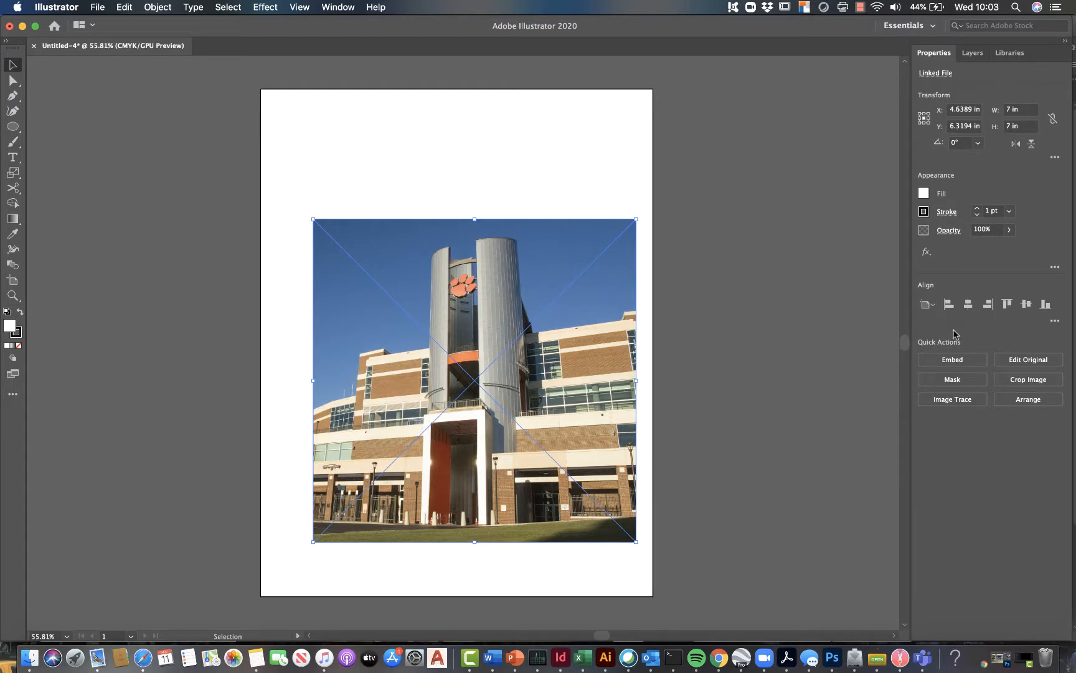
click(936, 360)
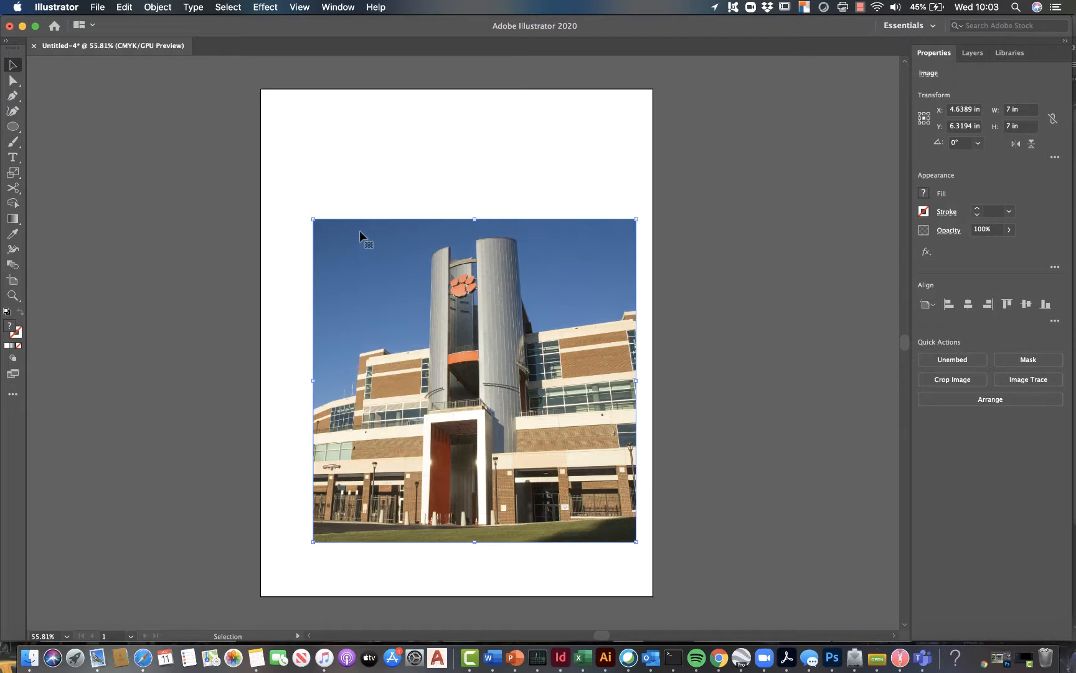
- Scale the photo proportionally to 11 × 11 in so it fills the artboard's height, and center it over the artboard
scroll(402, 235, down, 2)
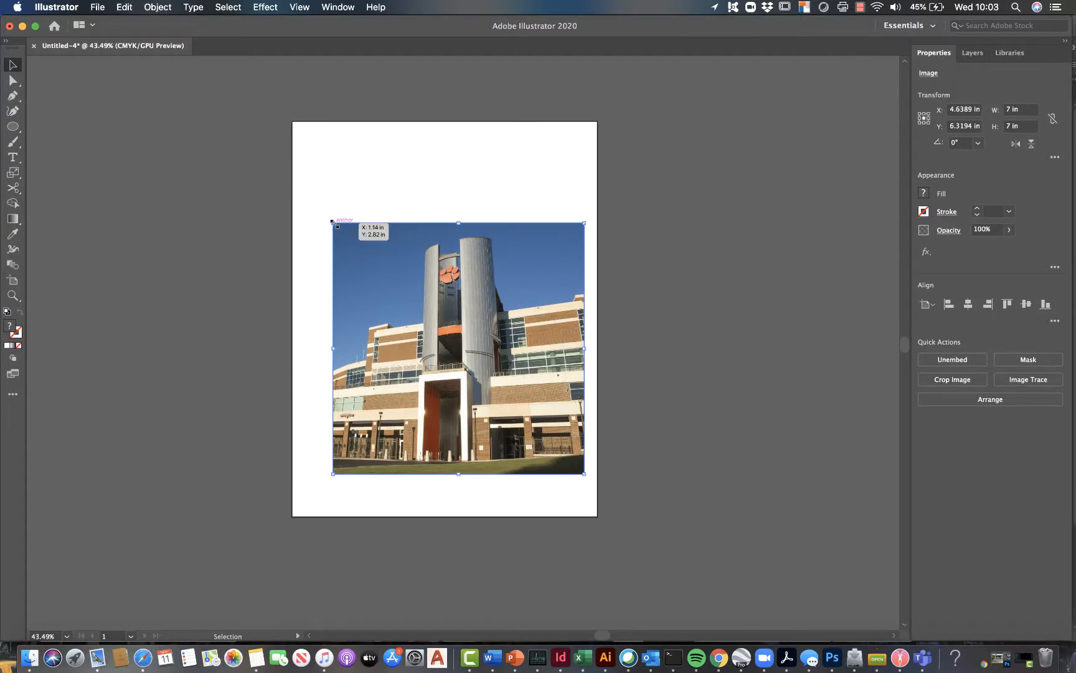
key(shift)
drag(333, 221, 231, 119)
drag(584, 474, 642, 518)
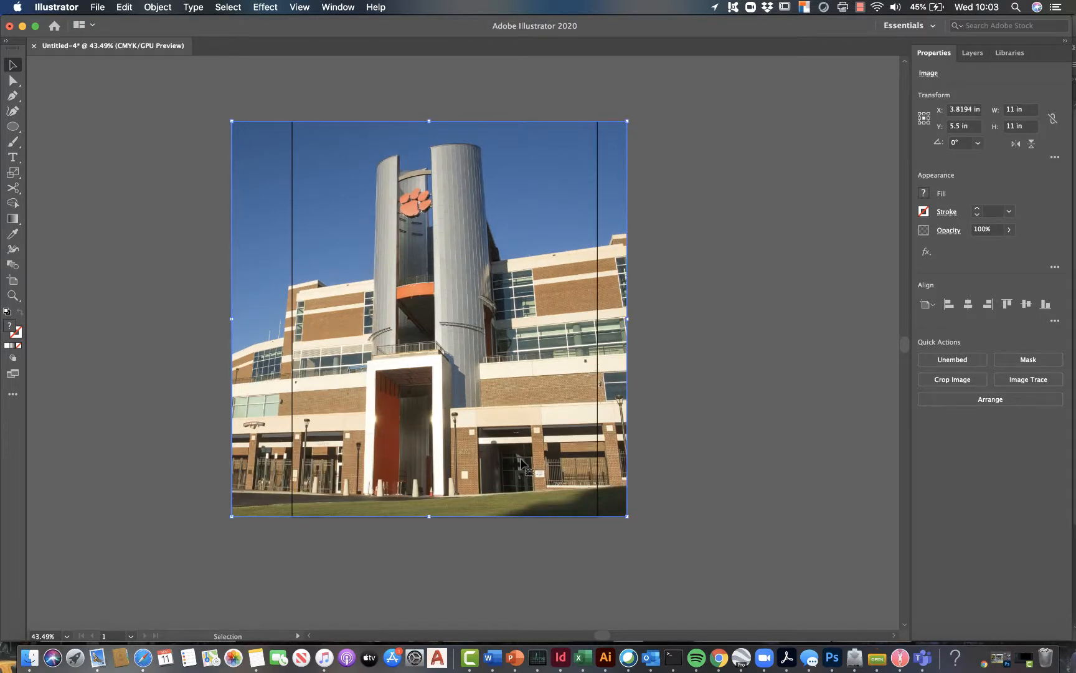
drag(497, 454, 512, 459)
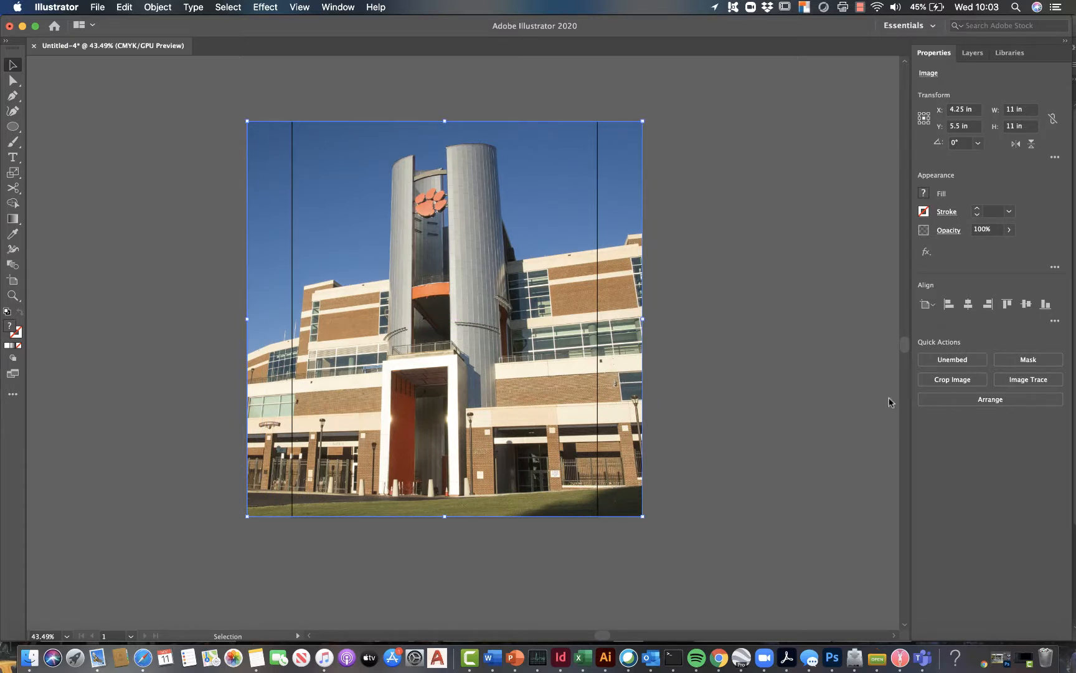
- Crop the photo to the artboard's edges, about 8.5 × 11 in
click(936, 381)
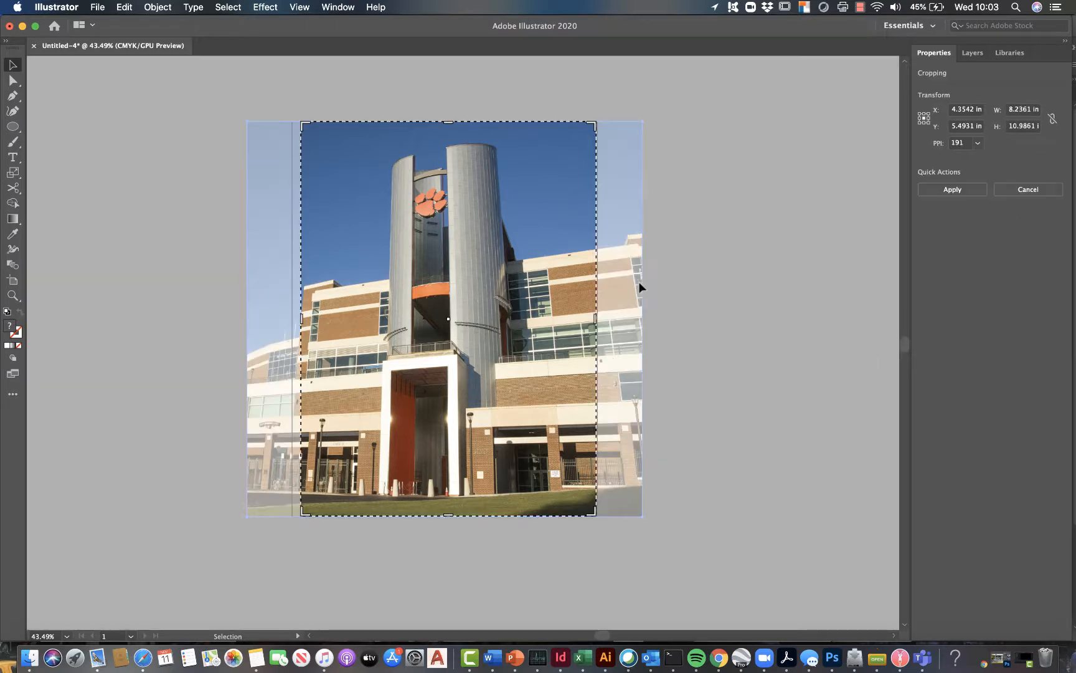
drag(595, 320, 596, 321)
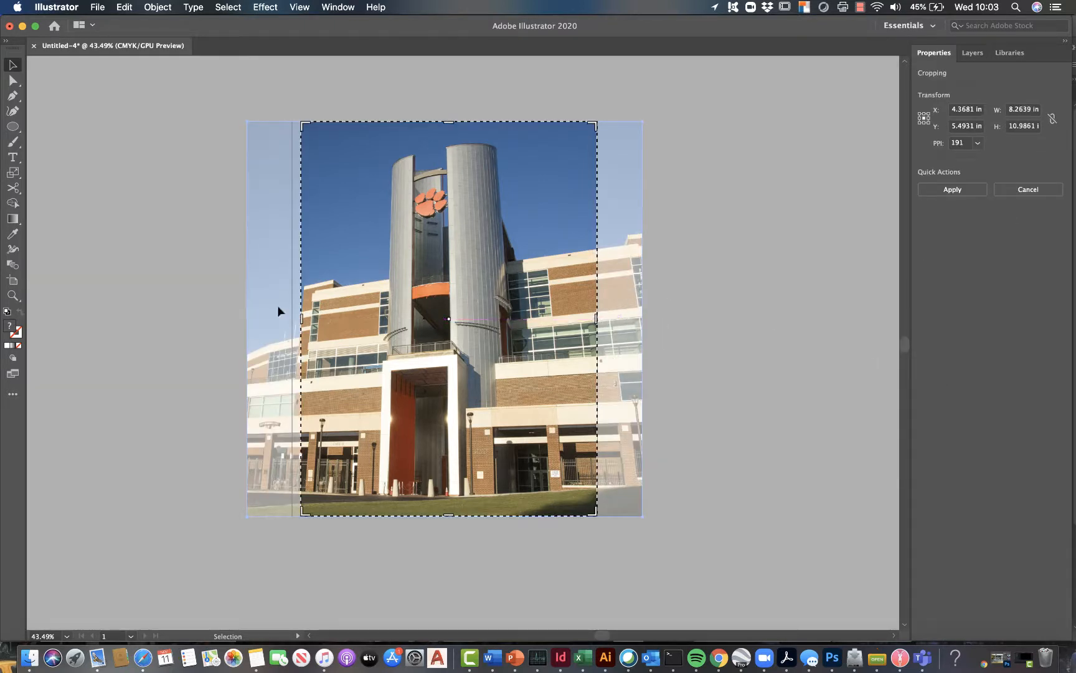
drag(304, 322, 292, 320)
key(Return)
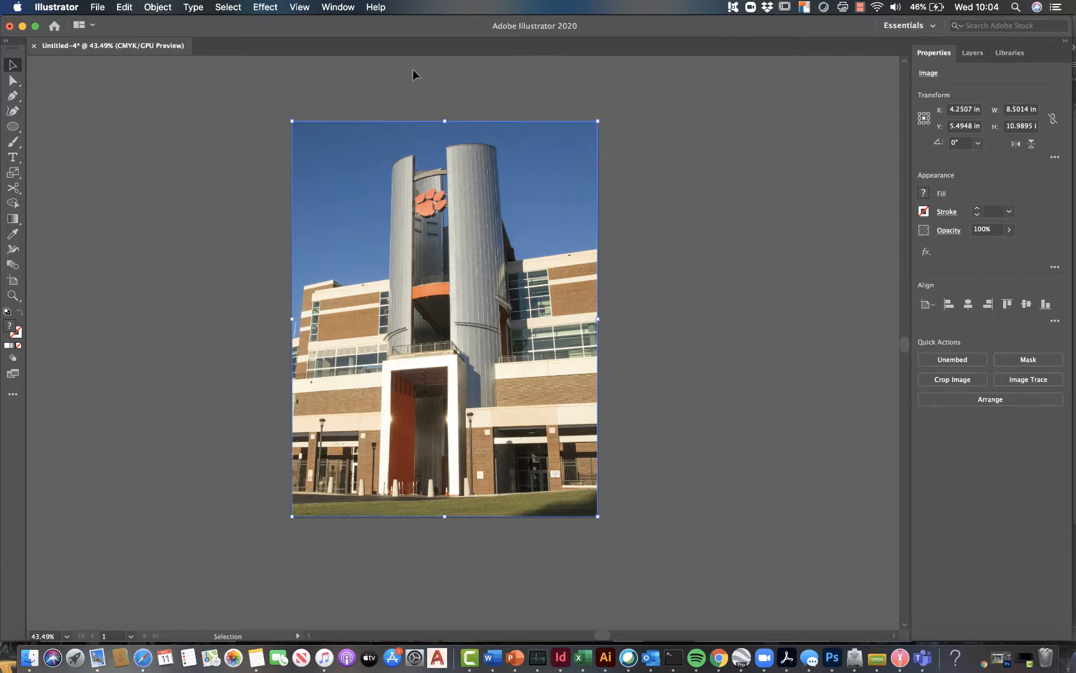
- Show the Image Trace settings and dock them with the Properties, Layers and Libraries group
click(338, 8)
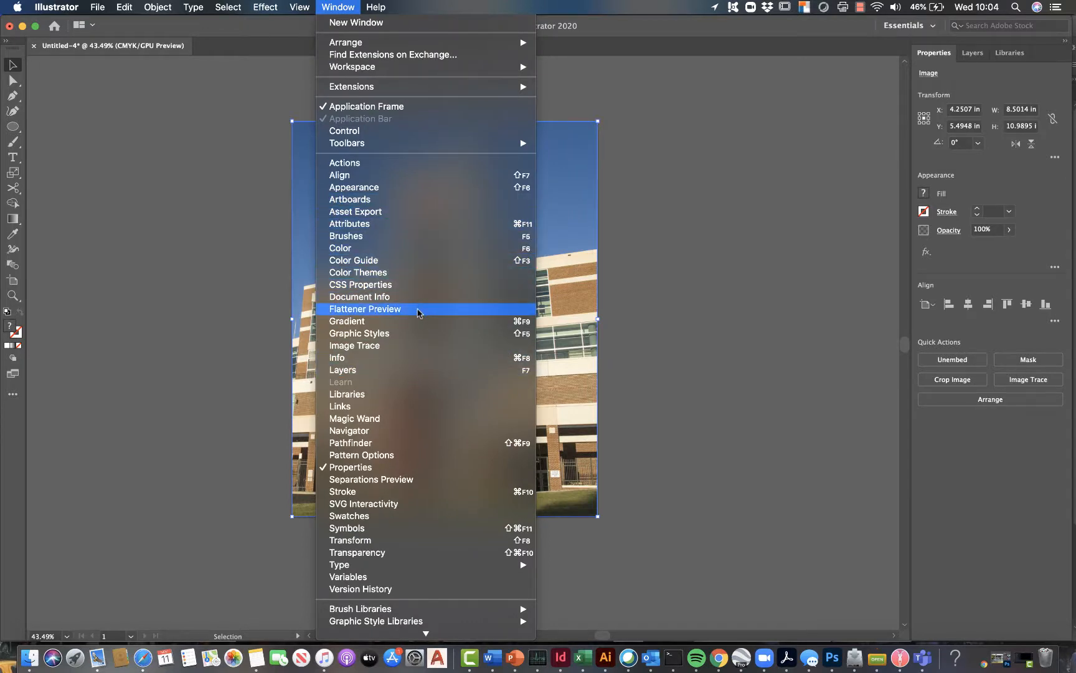
click(365, 346)
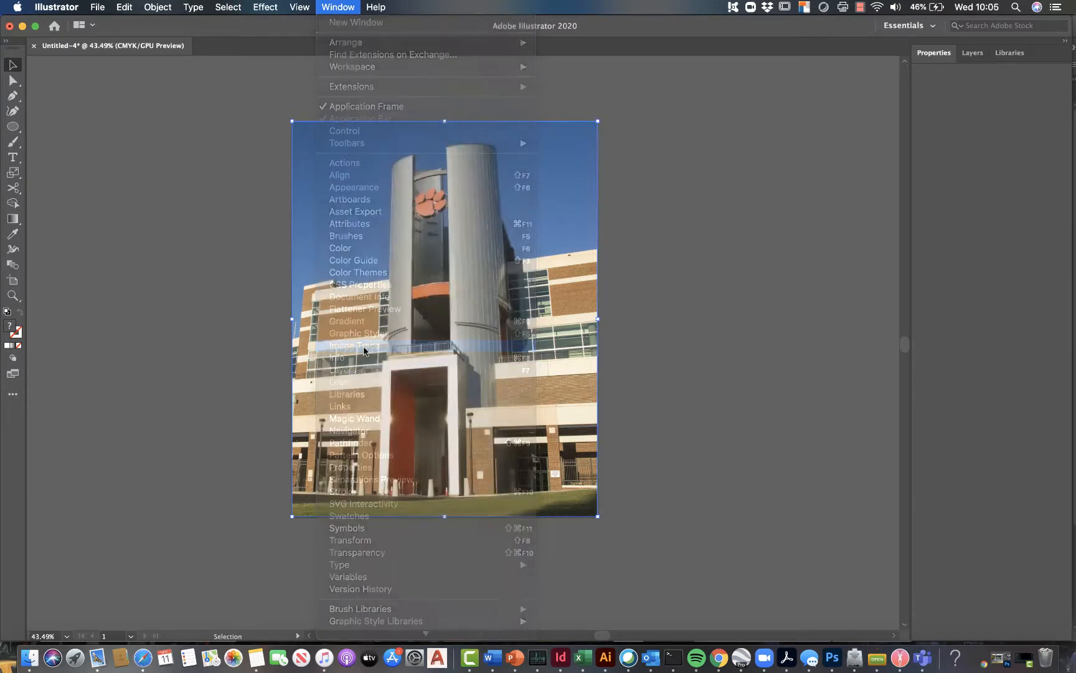
drag(820, 161, 1043, 58)
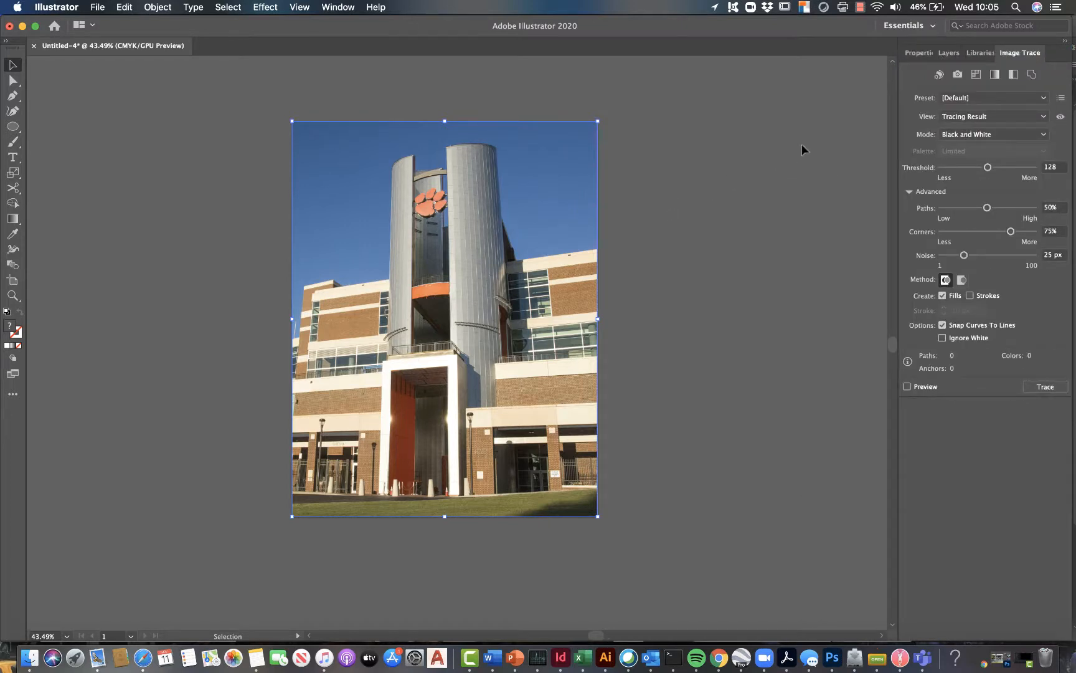
- Trace the photo with the High Fidelity Photo preset
click(975, 100)
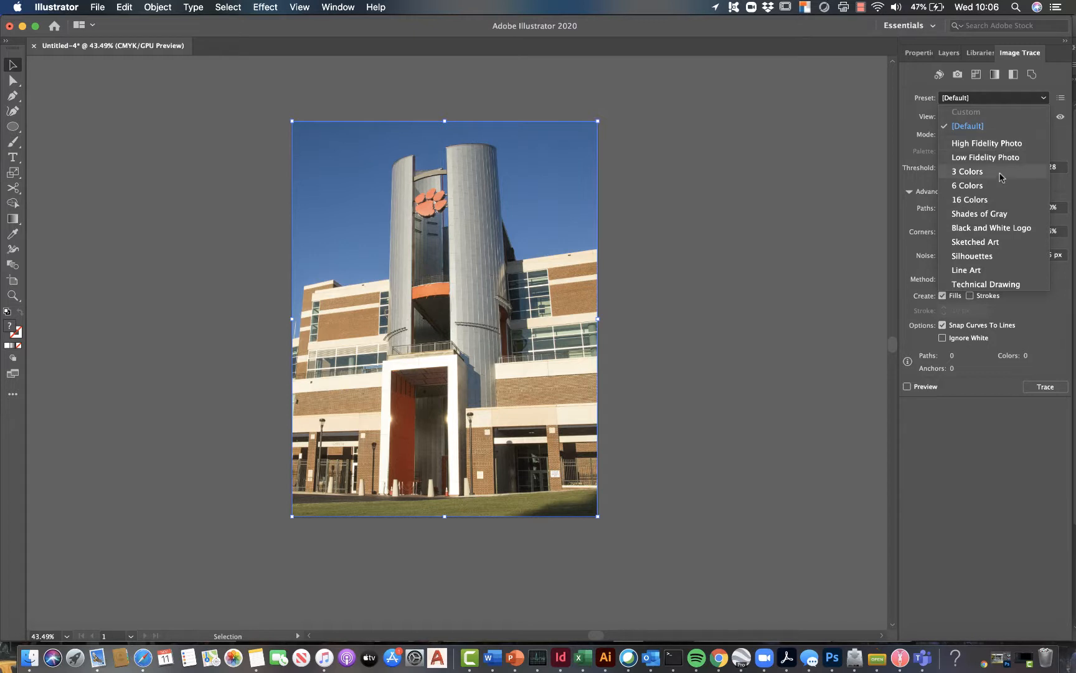
click(977, 145)
click(692, 357)
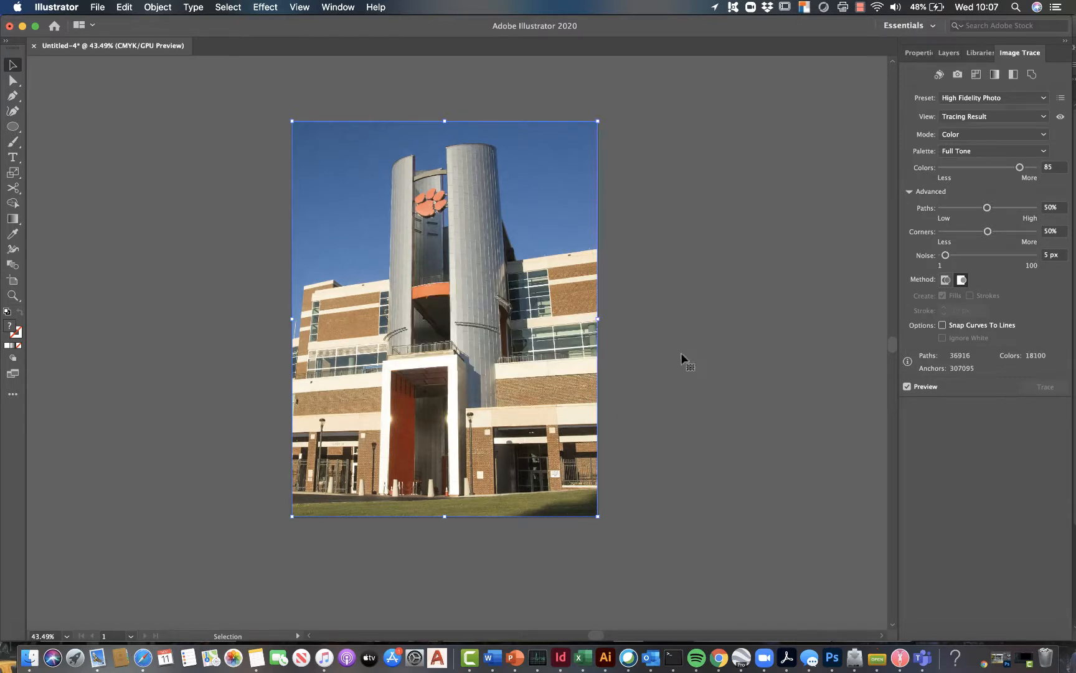
- Examine the detail of the traced tower and facade up close, then view the whole image
scroll(496, 300, up, 5)
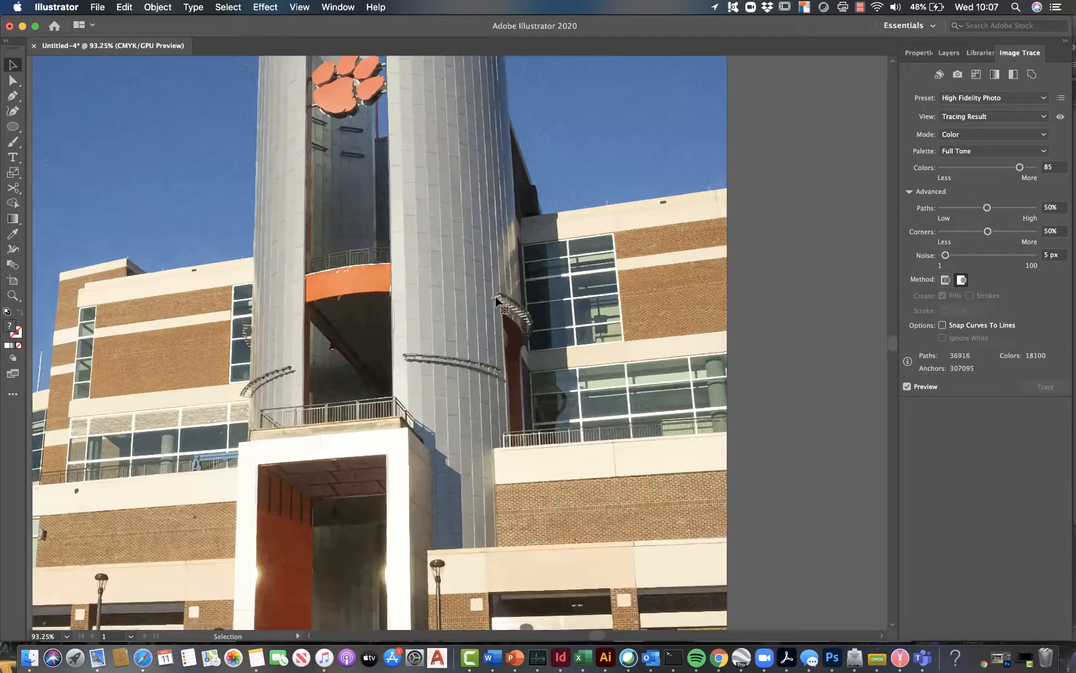
scroll(496, 298, up, 3)
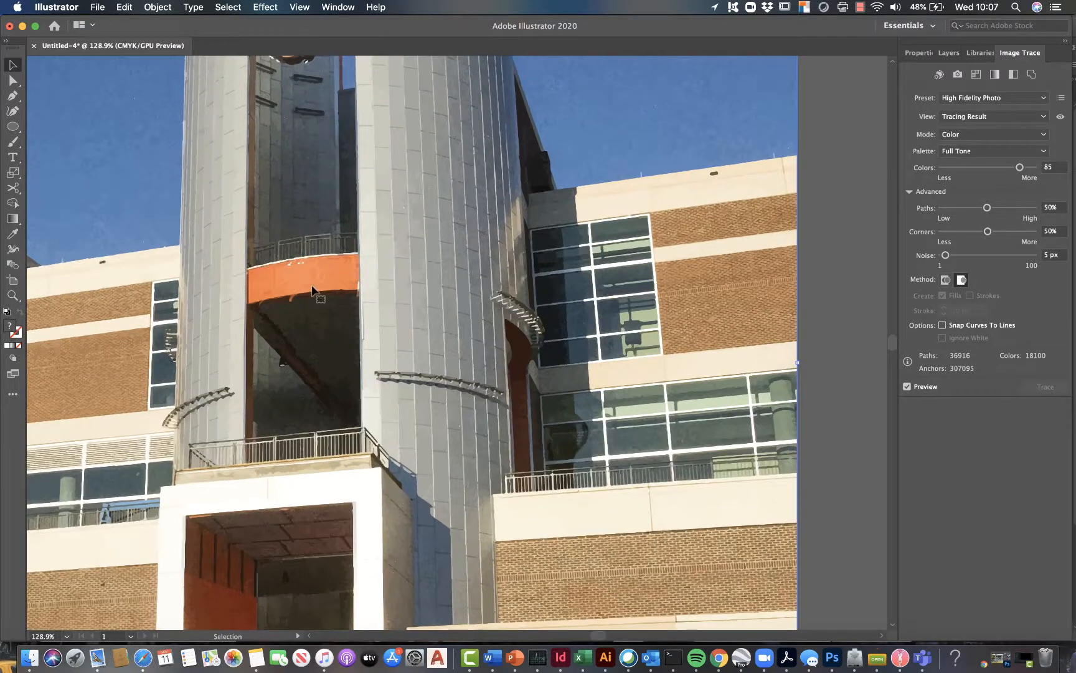
scroll(313, 290, down, 3)
scroll(362, 328, up, 3)
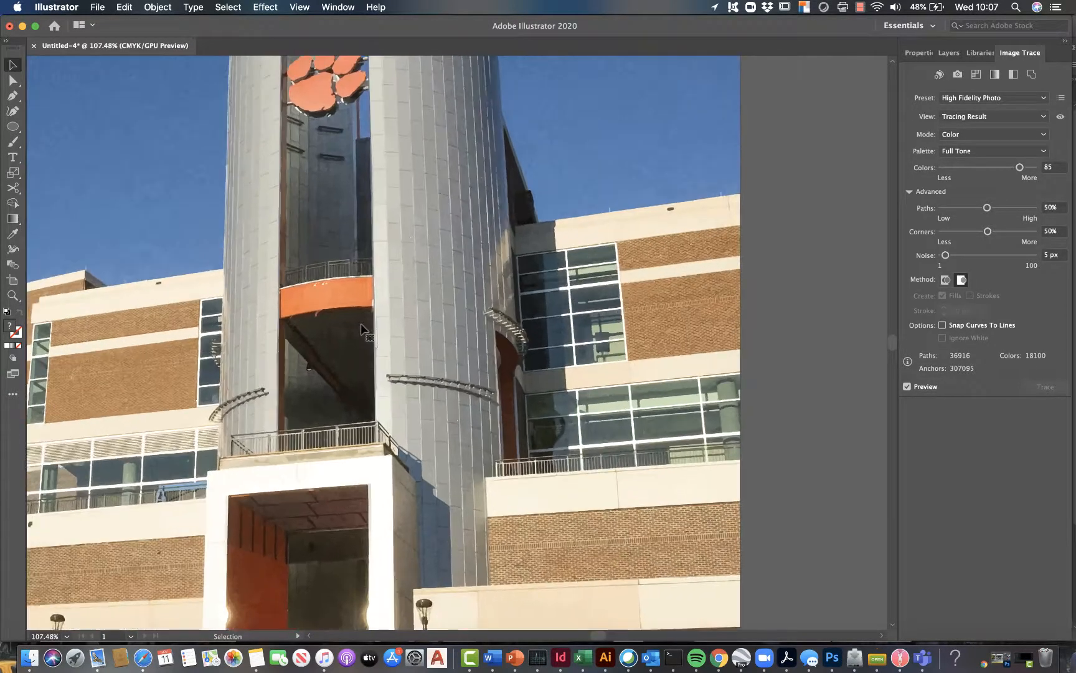
scroll(362, 328, up, 2)
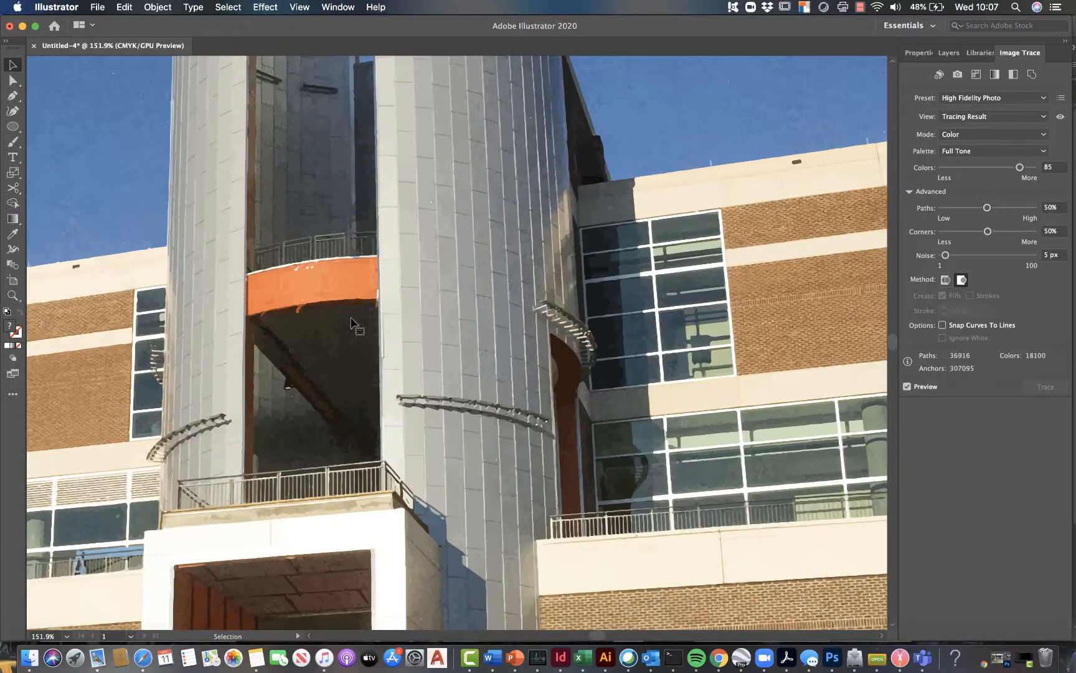
scroll(579, 412, down, 5)
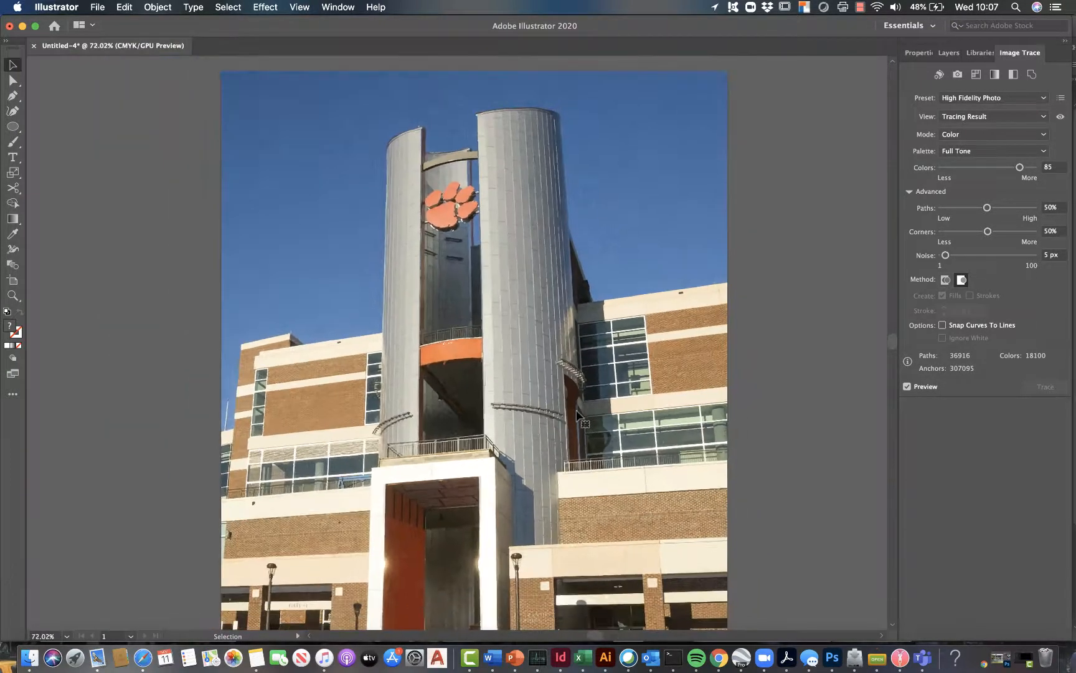
scroll(579, 413, down, 2)
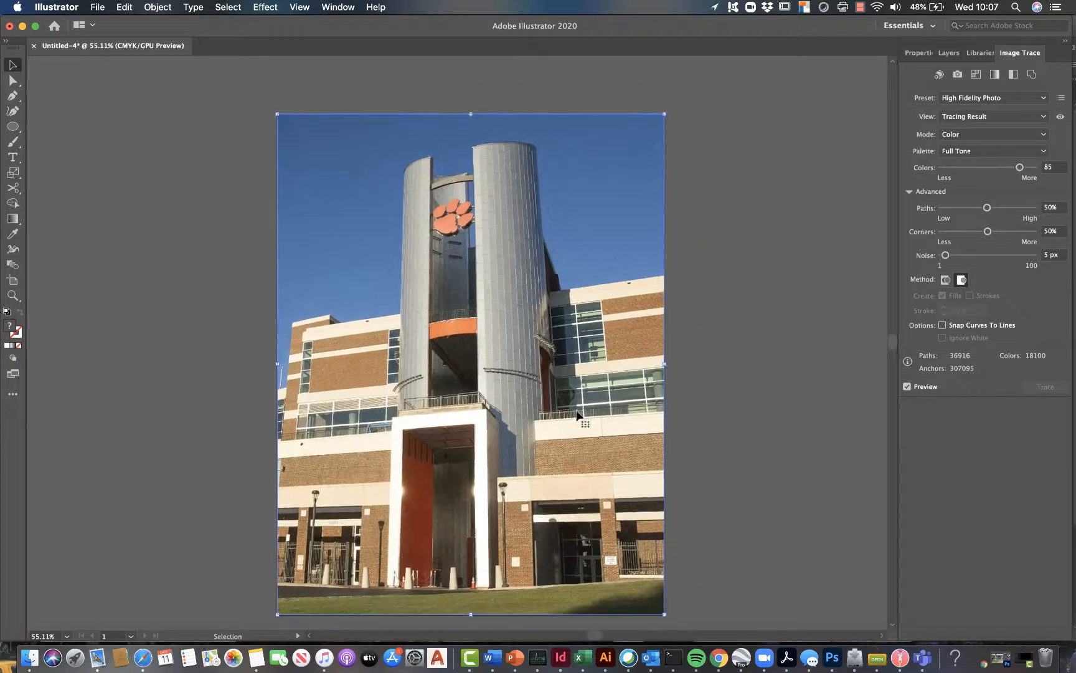
- Show the tracing result with outlines and retrace the photo with the Low Fidelity Photo preset
click(964, 118)
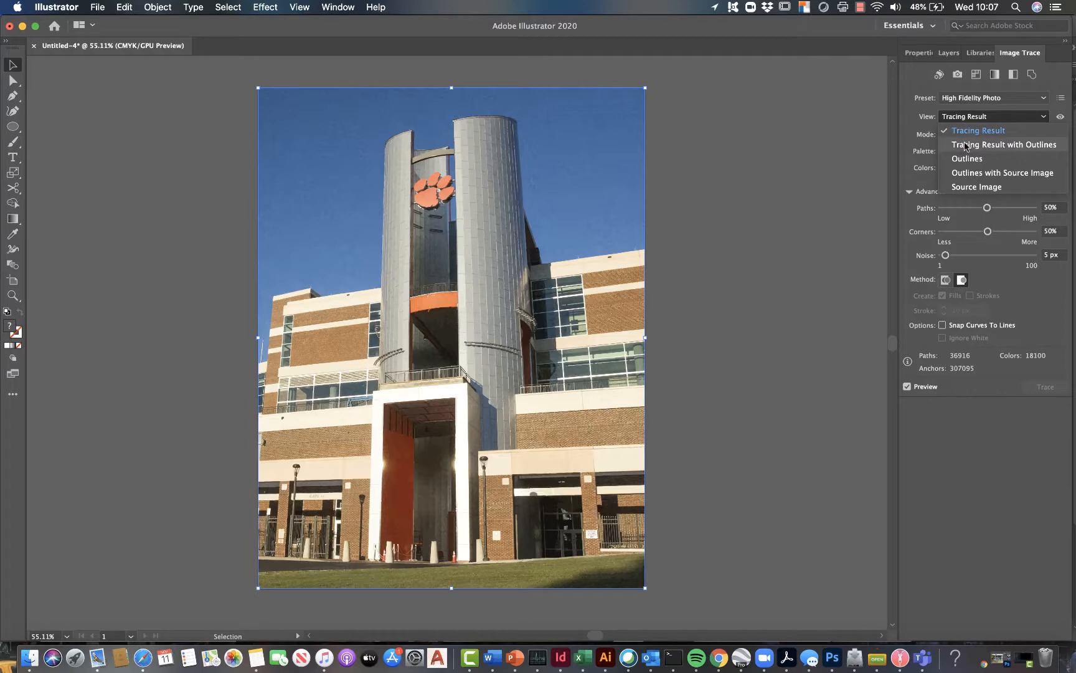
click(965, 145)
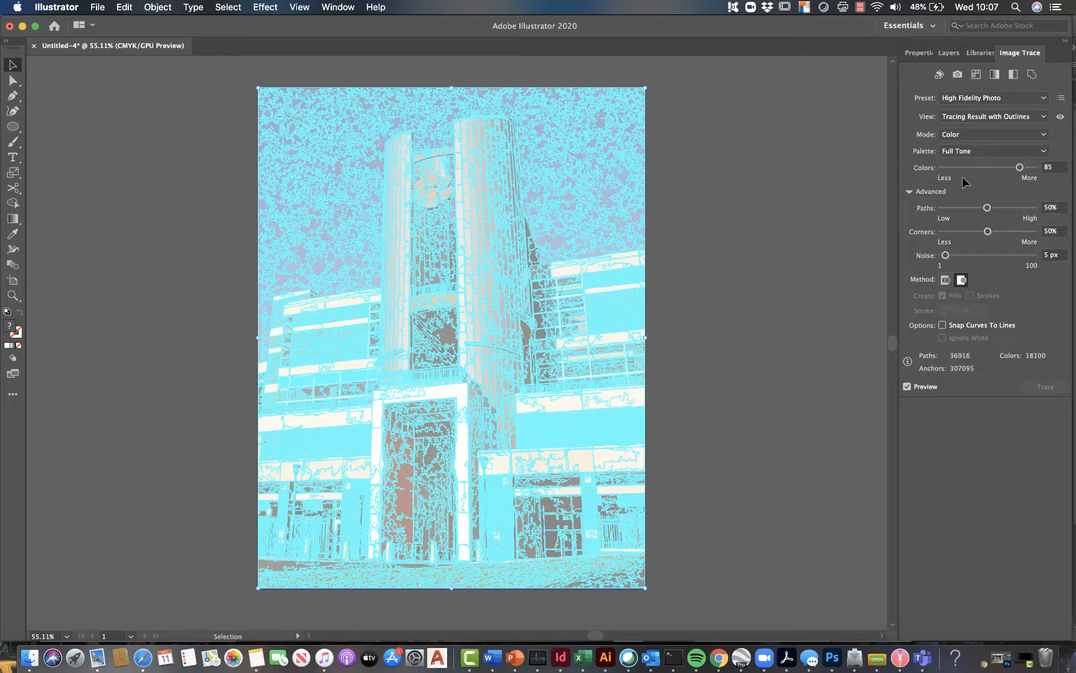
click(978, 100)
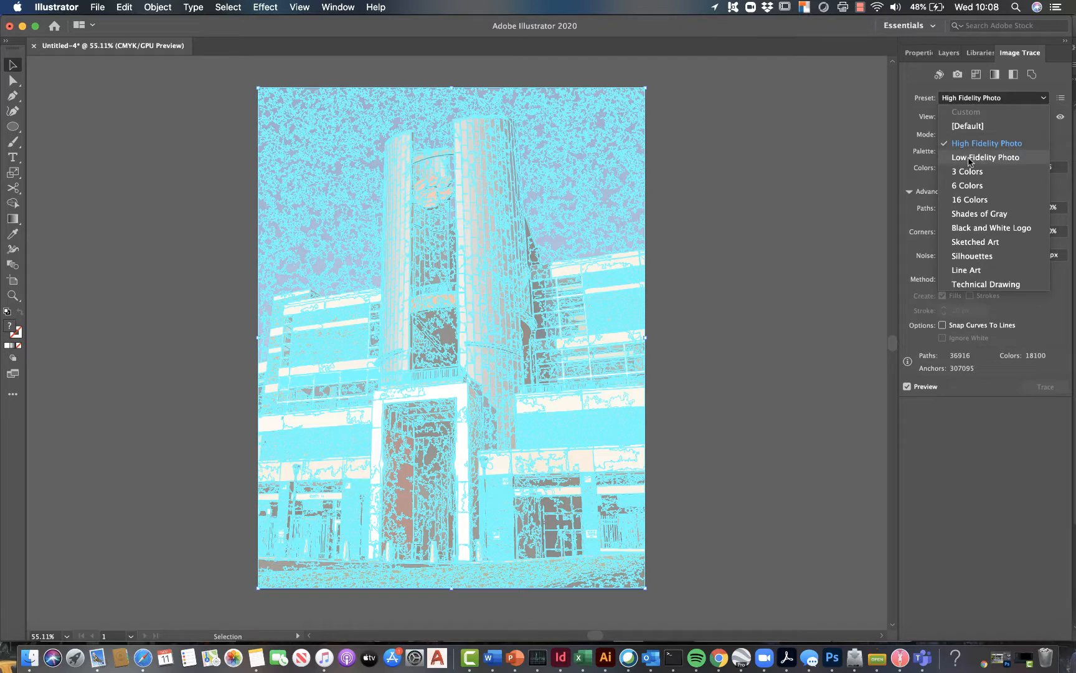
click(969, 158)
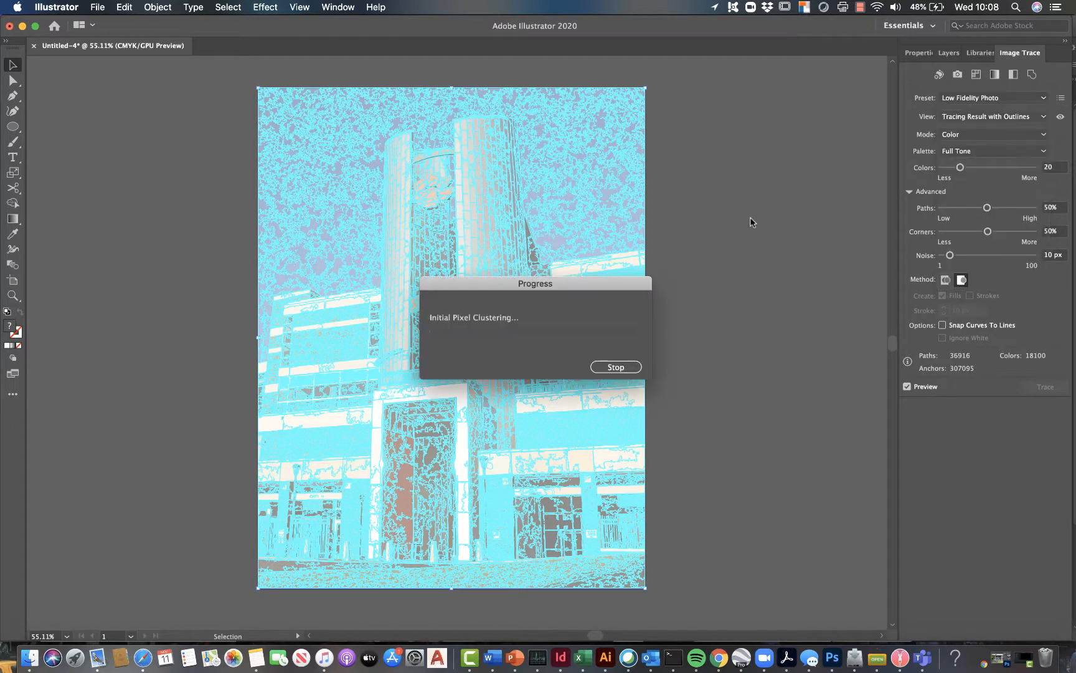
click(965, 100)
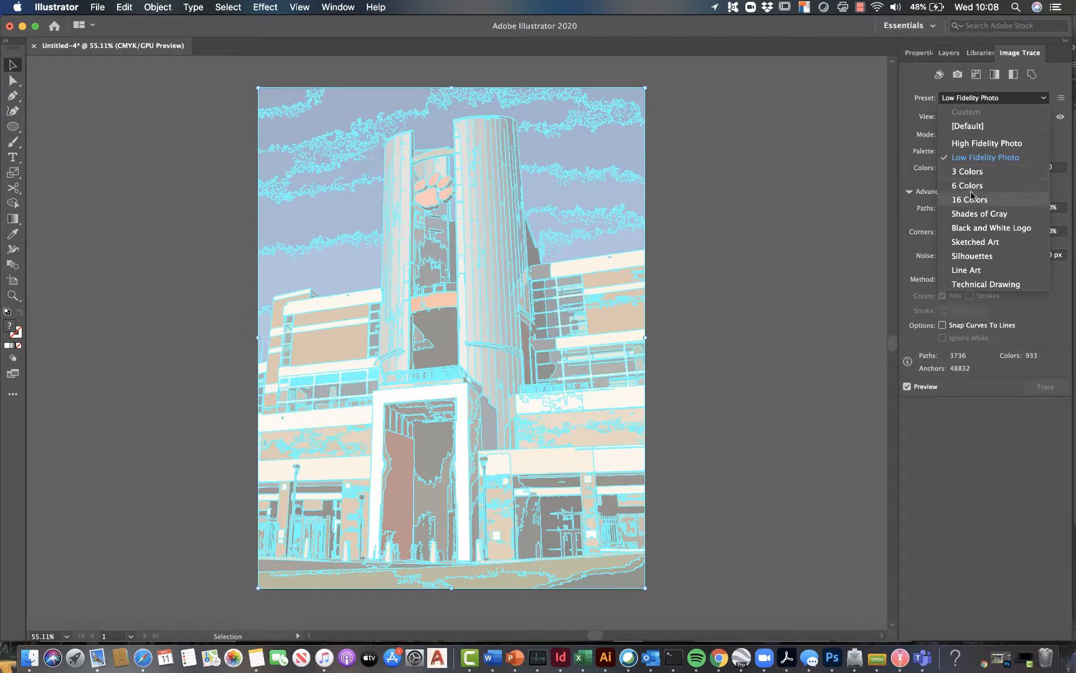
click(1043, 100)
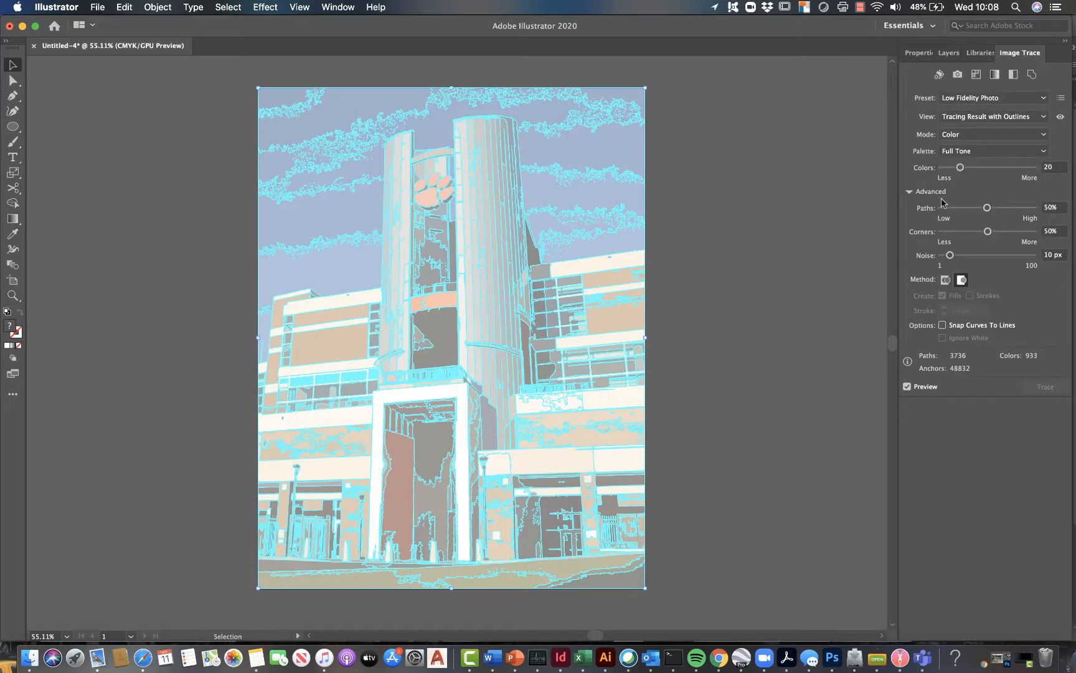
- Set the tracing method to Abutting and the noise to 50 px
click(909, 192)
click(909, 192)
click(947, 280)
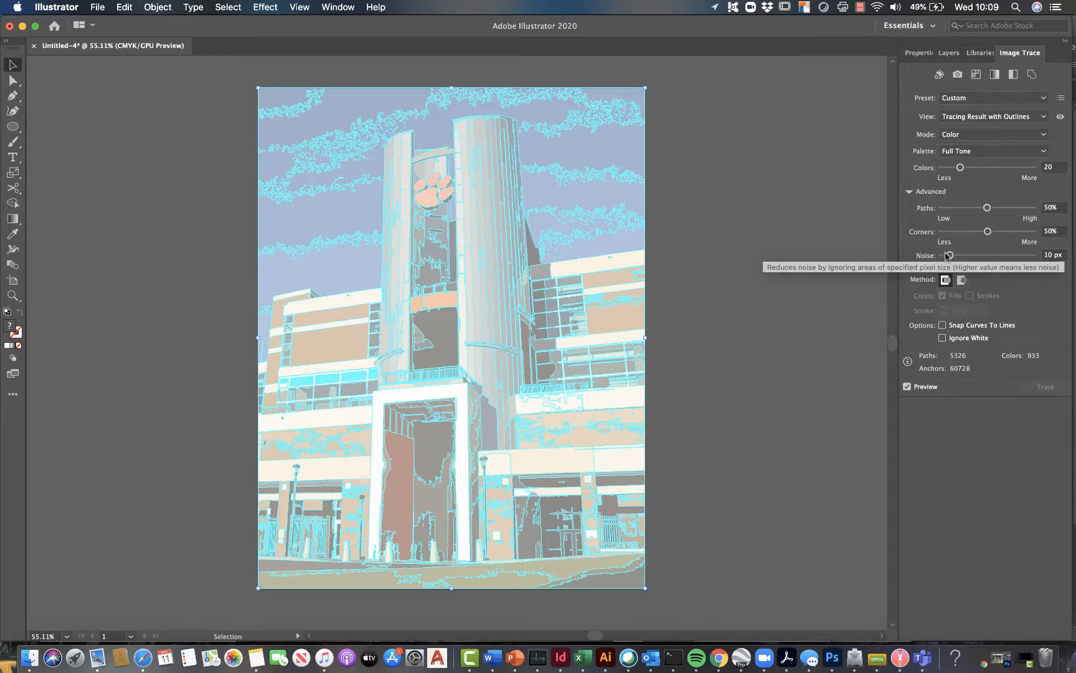
drag(948, 255, 987, 256)
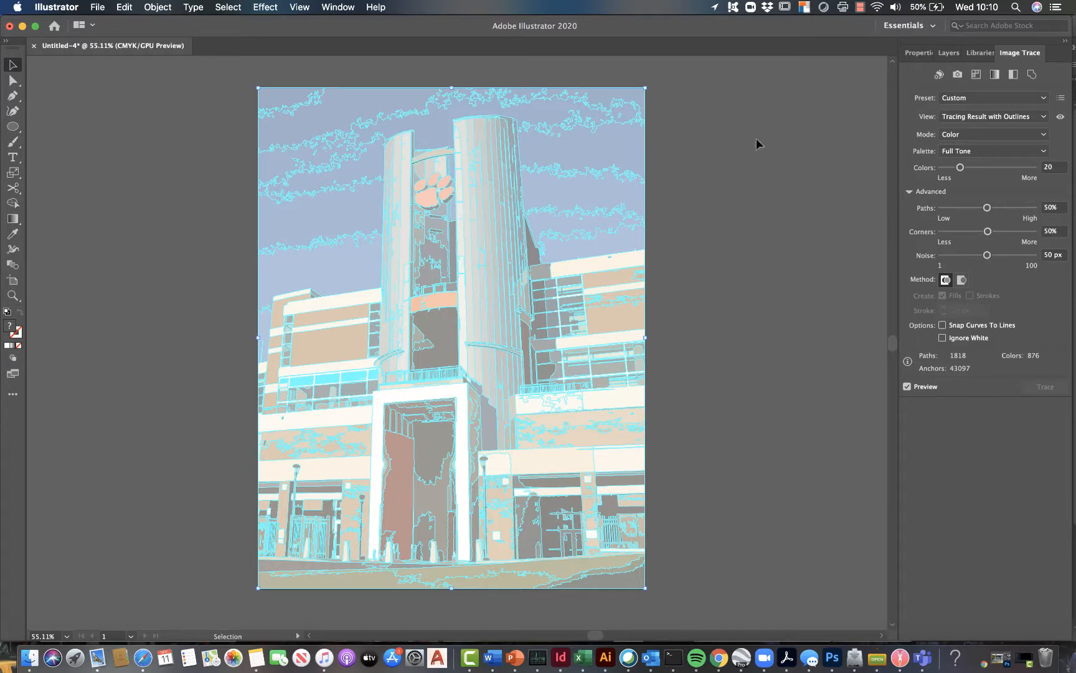
- Expand the image tracing into editable vector paths
click(917, 53)
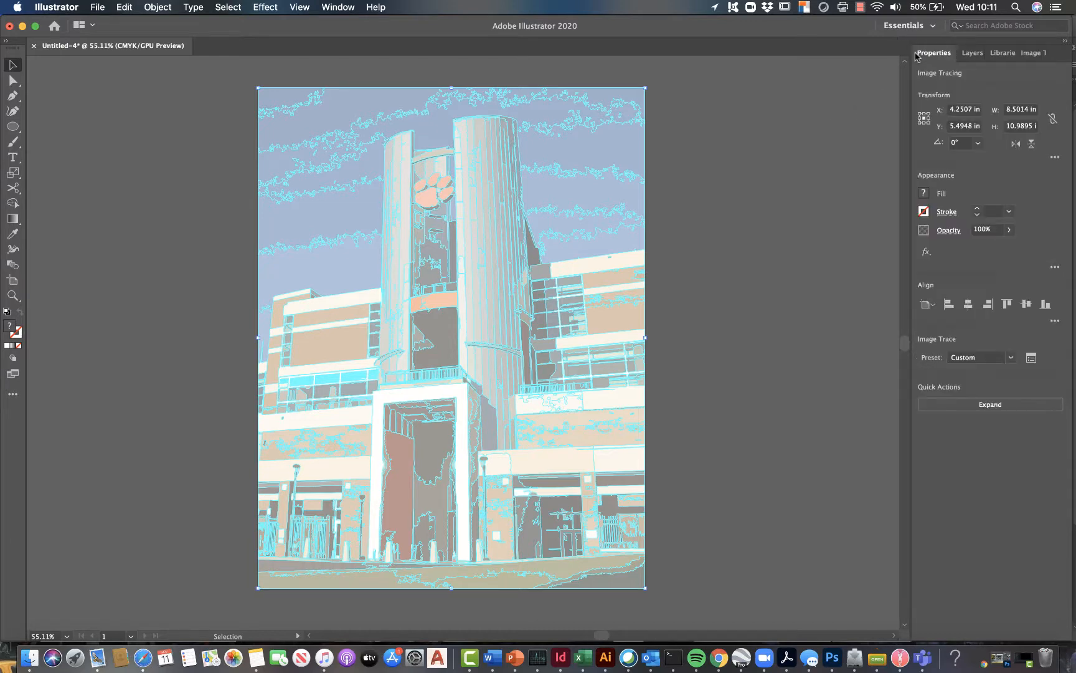
click(935, 404)
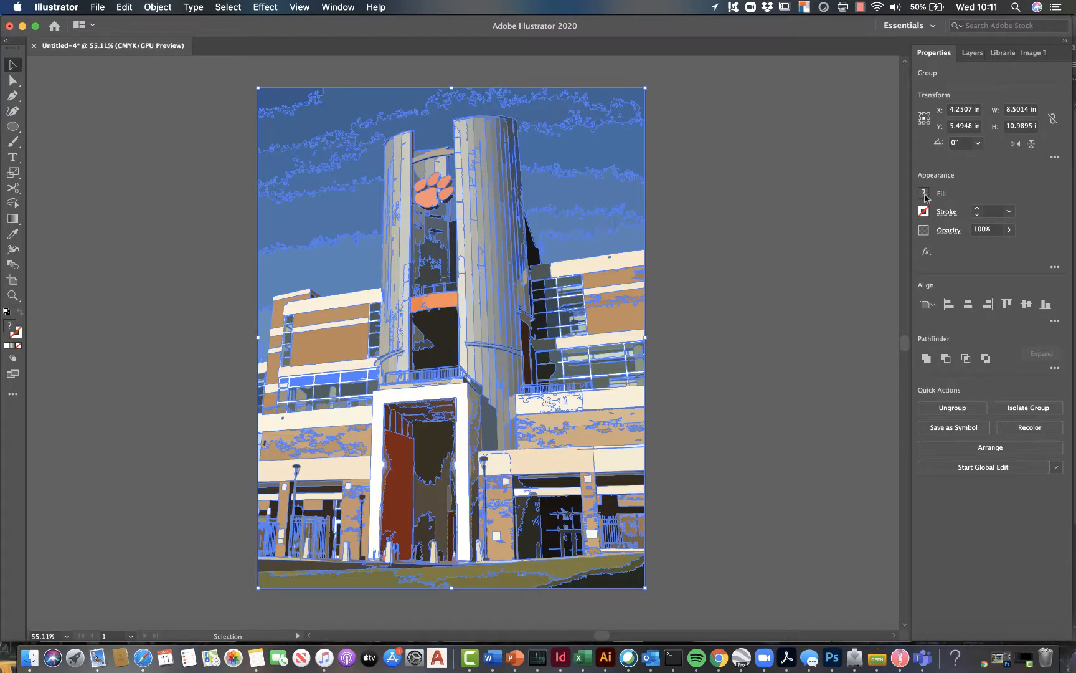
- Remove the fill color from all the expanded building paths by setting their fill to None
click(924, 196)
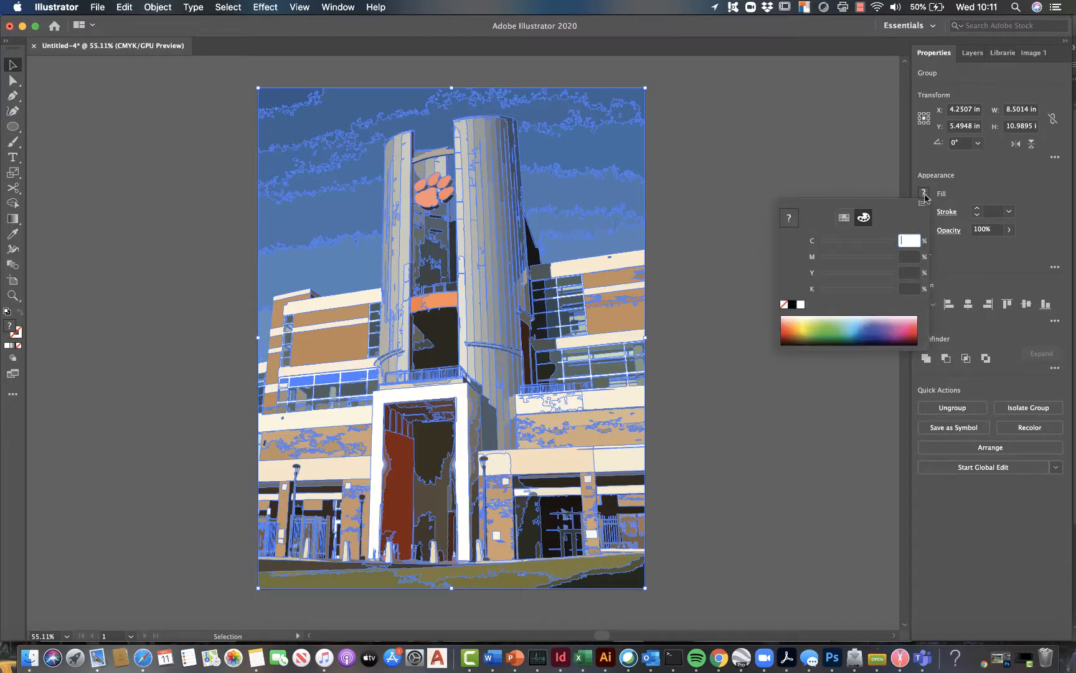
click(783, 304)
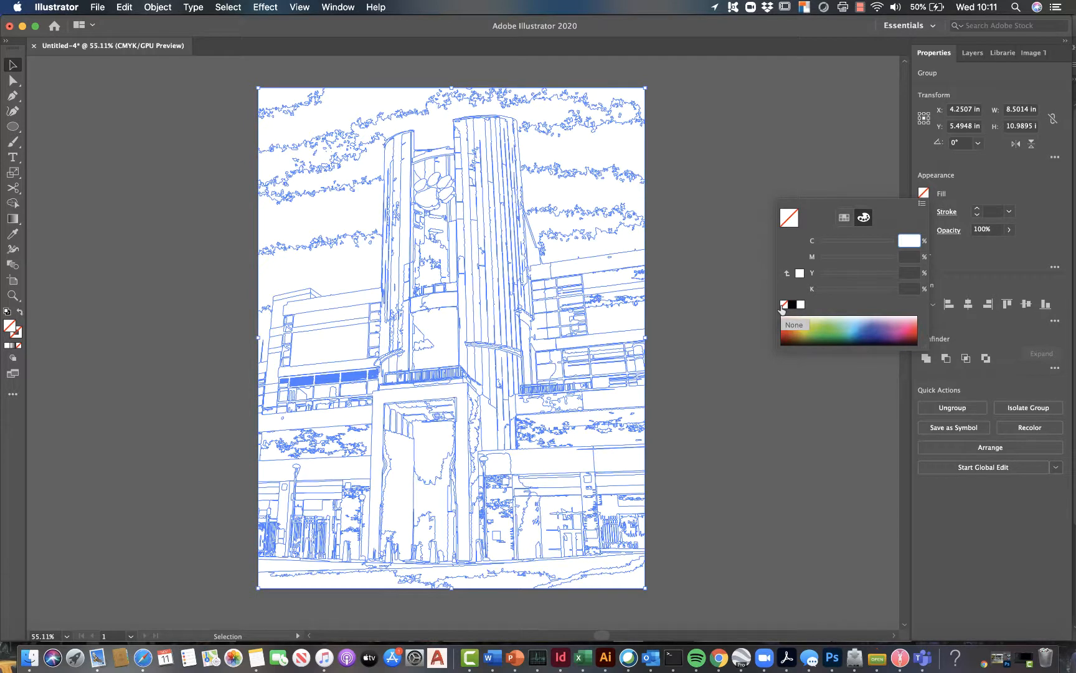
click(958, 187)
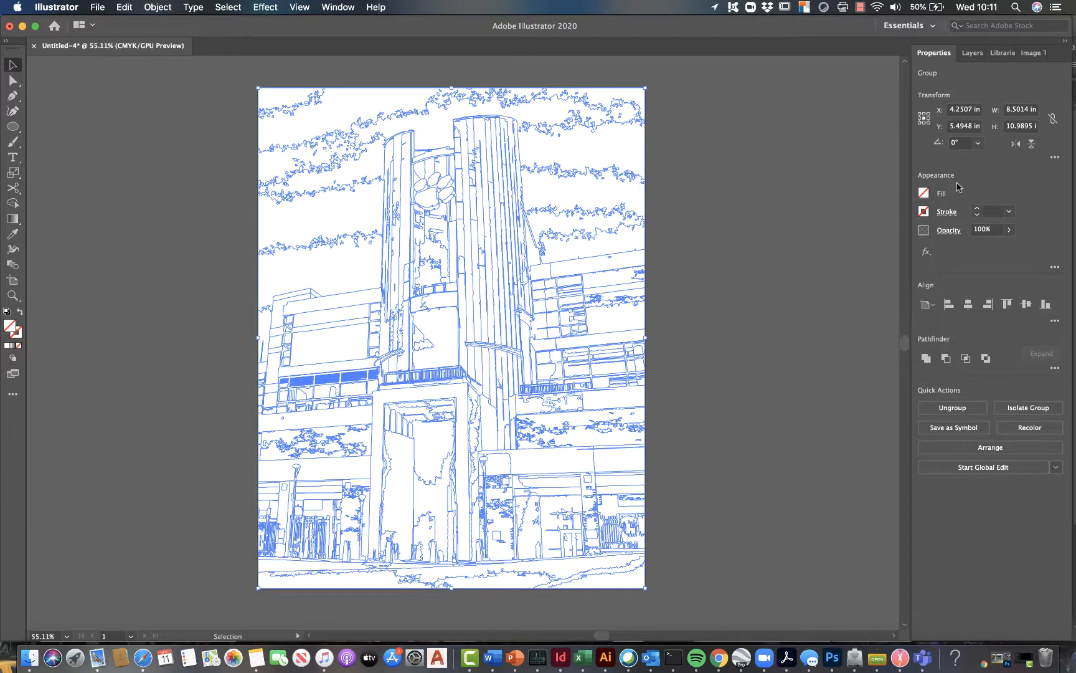
- Give the building paths a black stroke with a 0.25 pt weight, and deselect the artwork
click(924, 212)
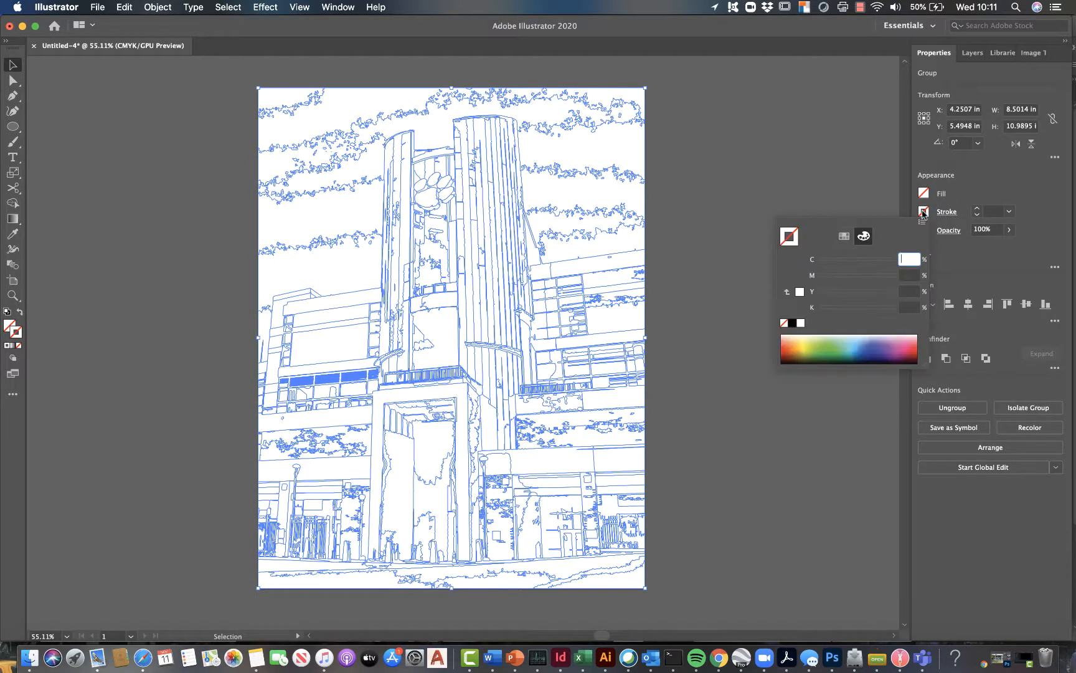
click(792, 324)
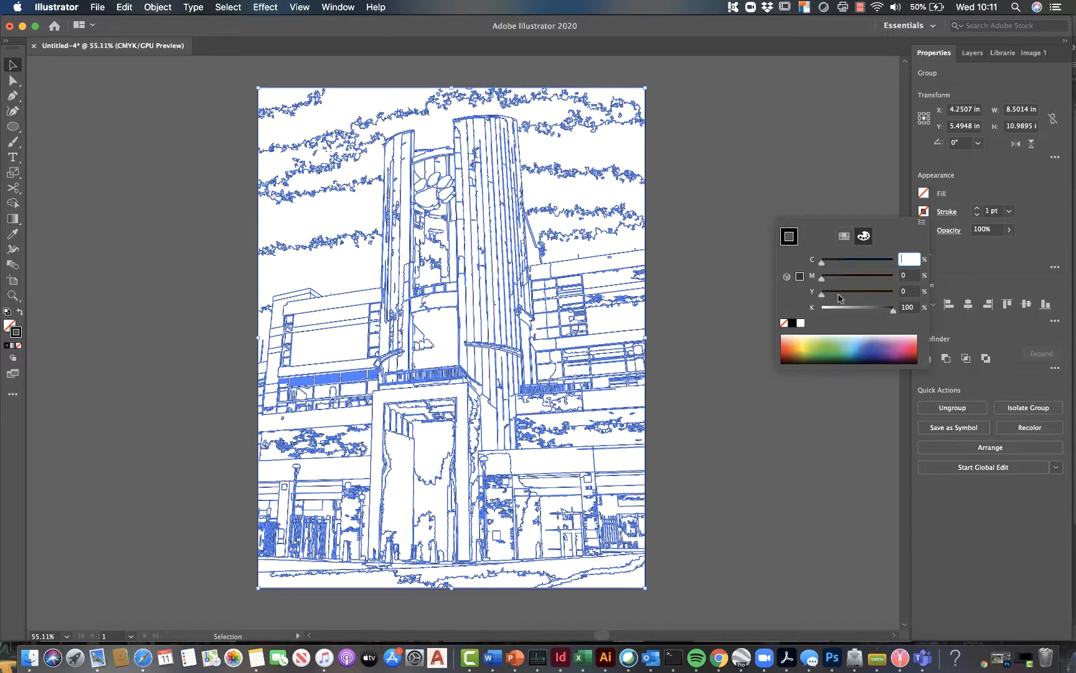
click(1027, 208)
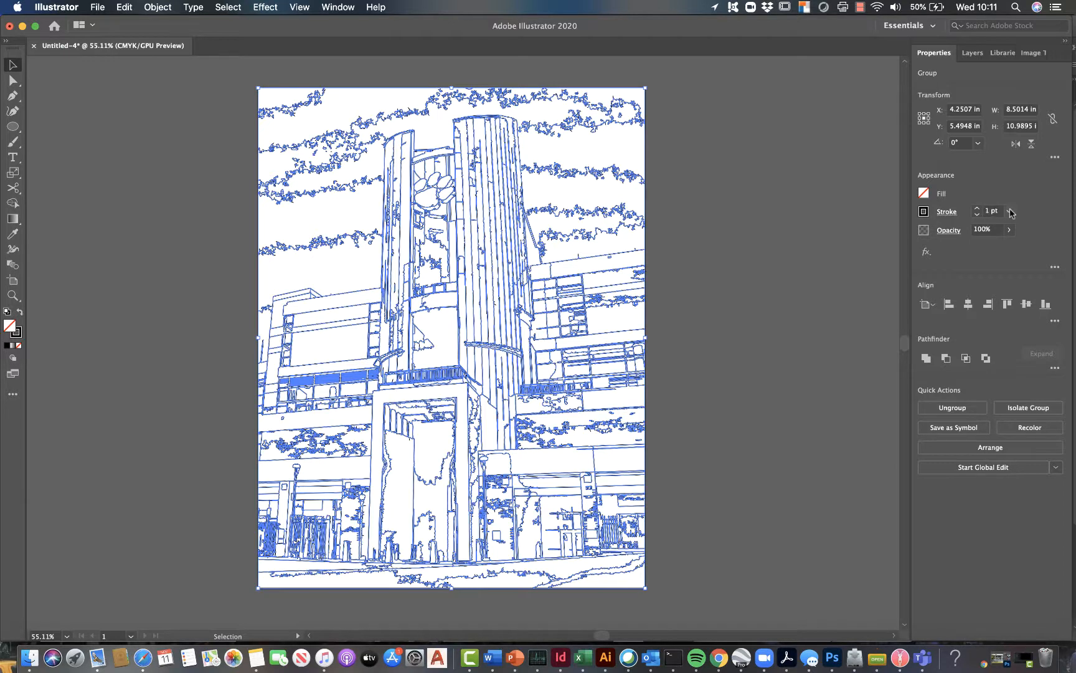
click(1011, 211)
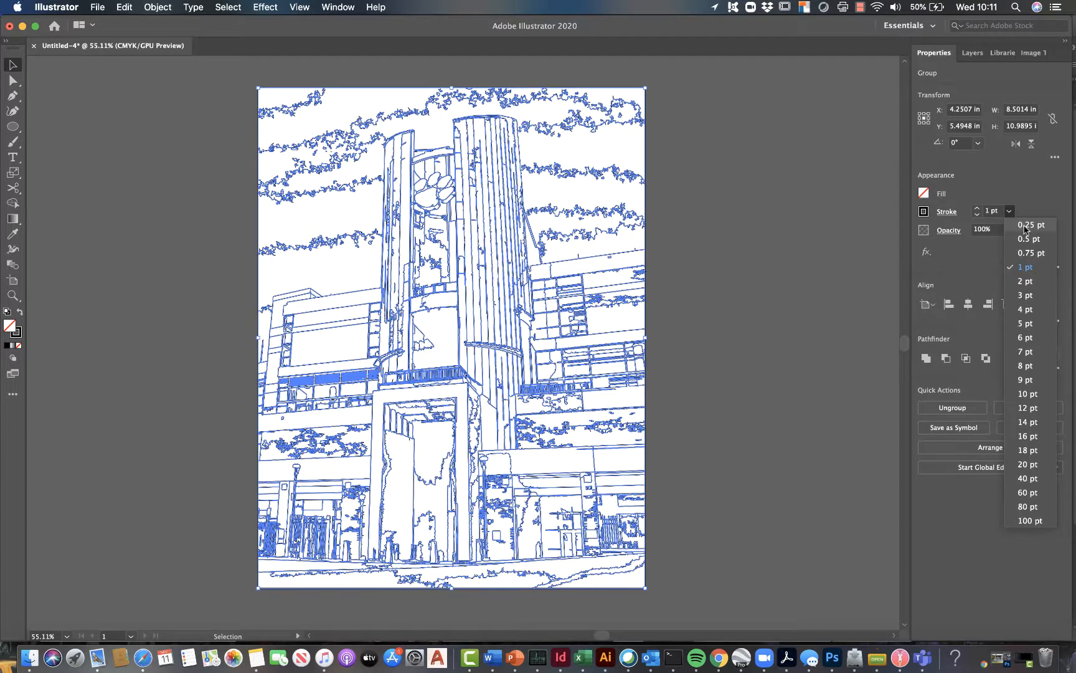
click(1025, 227)
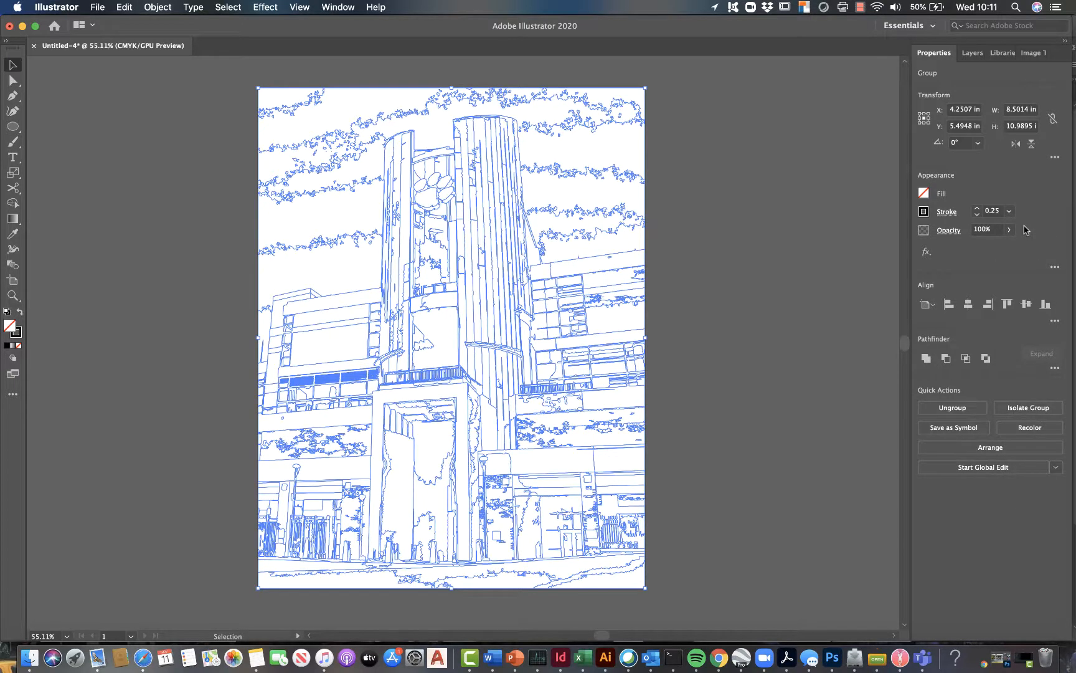
click(708, 339)
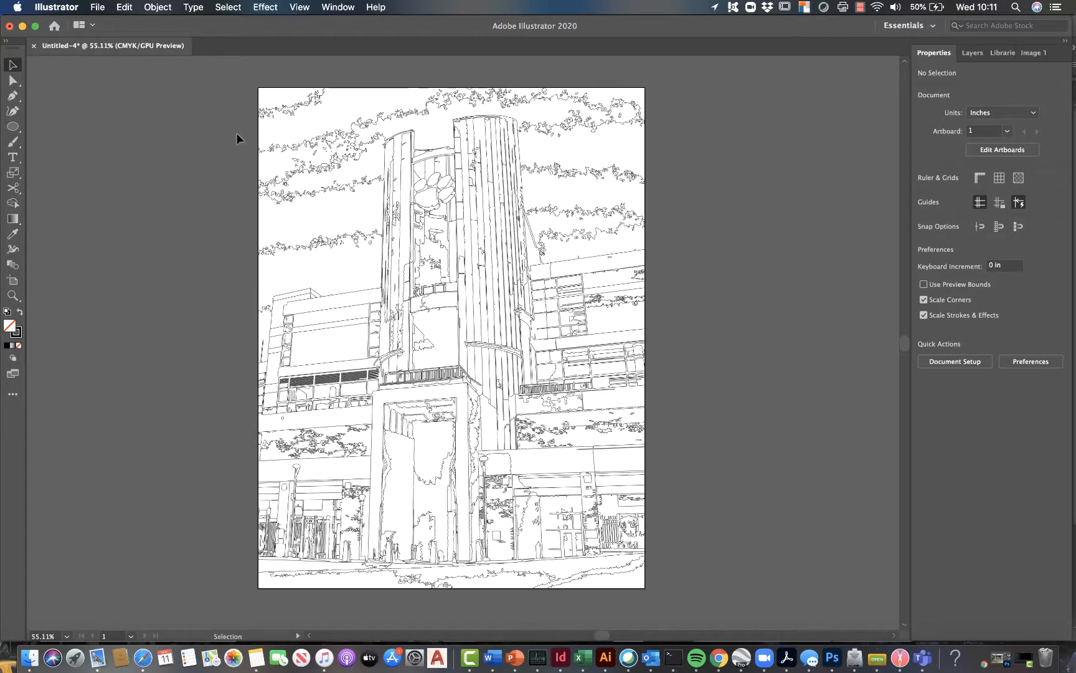
- Save the document as an Adobe PDF named coloring_page_1.pdf in the COLORING PAGE folder
click(98, 6)
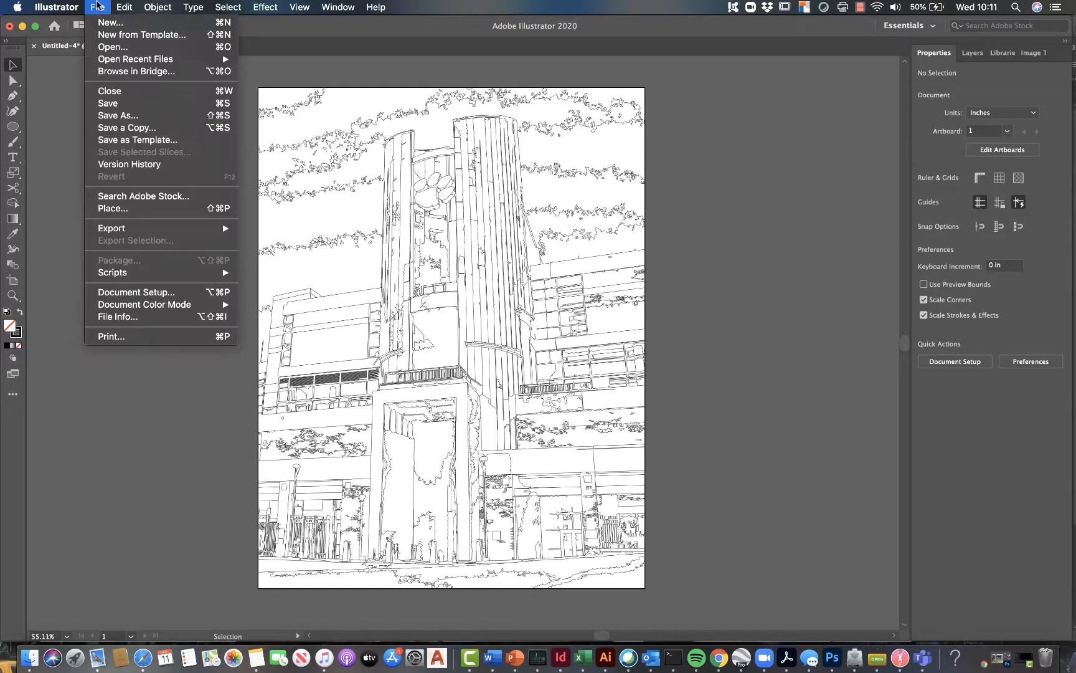
mouse_move(150, 228)
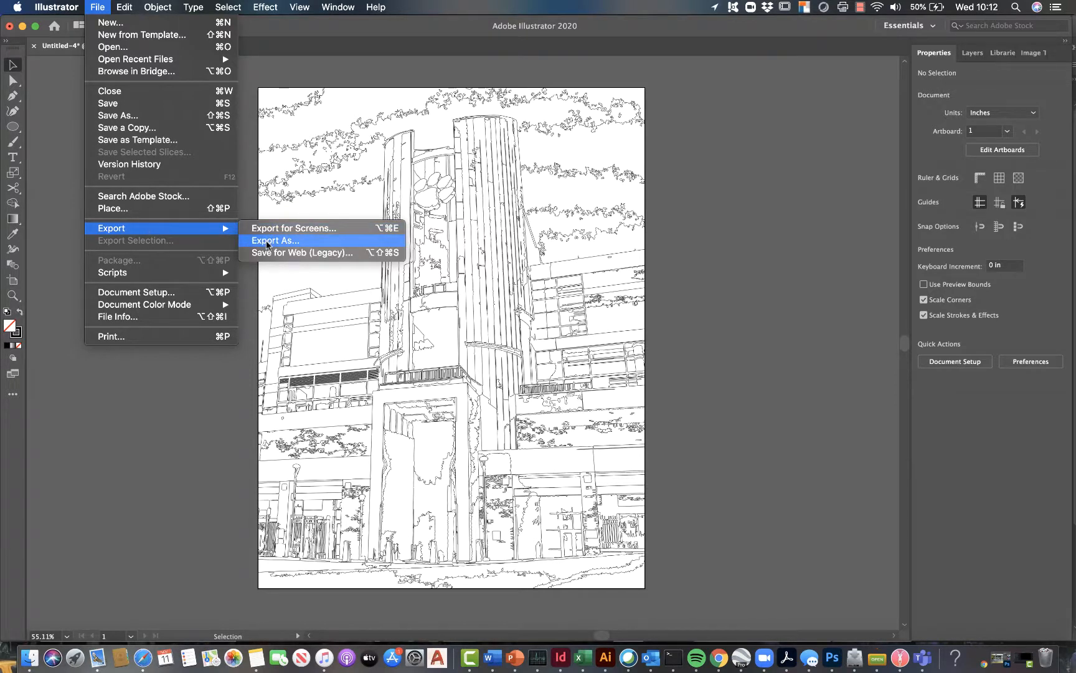
click(195, 115)
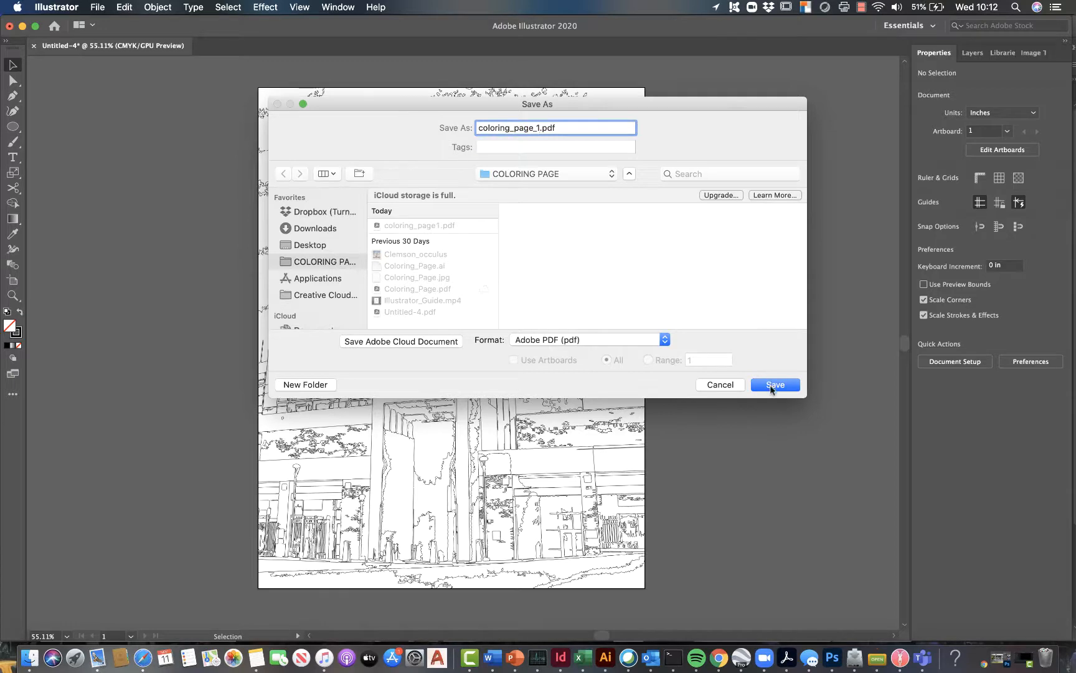
click(773, 386)
click(910, 481)
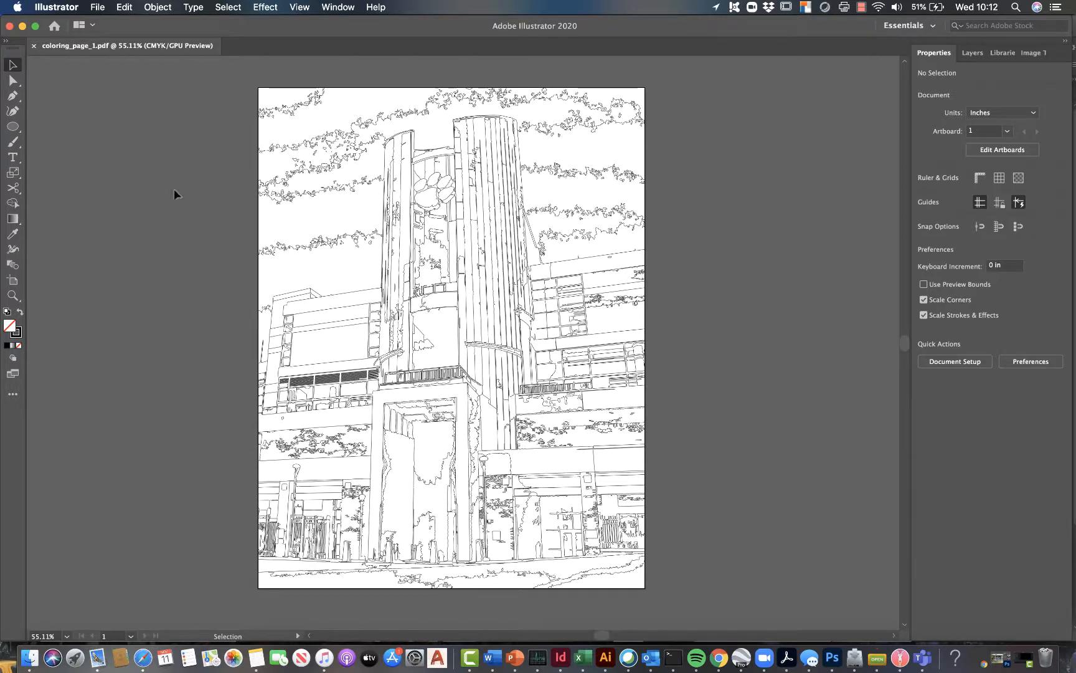
click(100, 5)
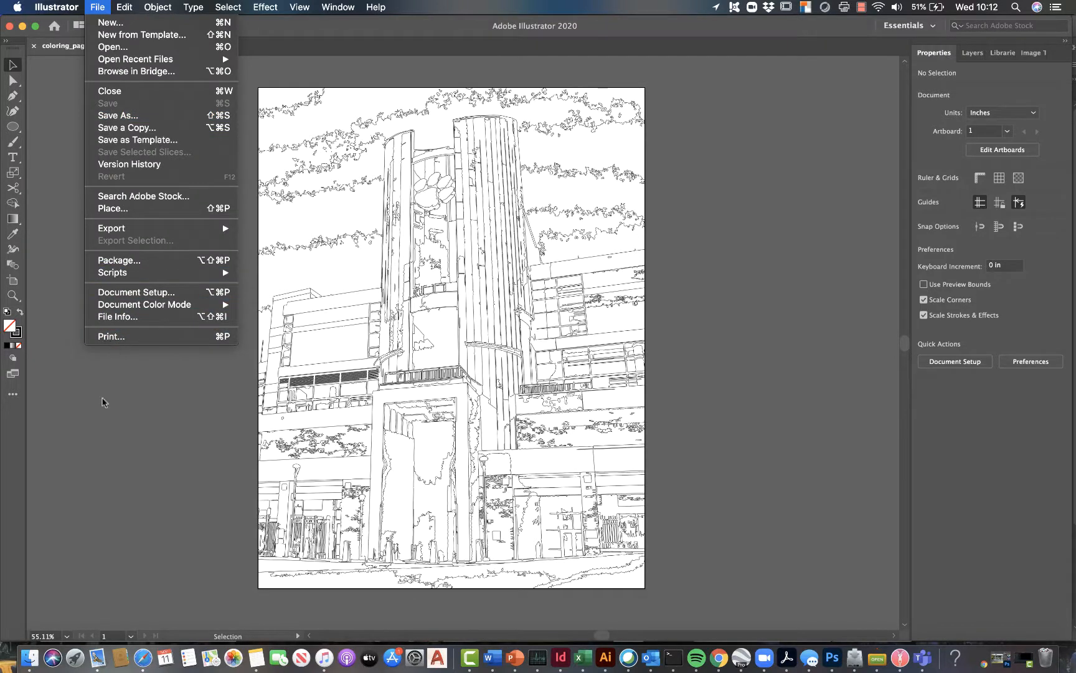
click(105, 398)
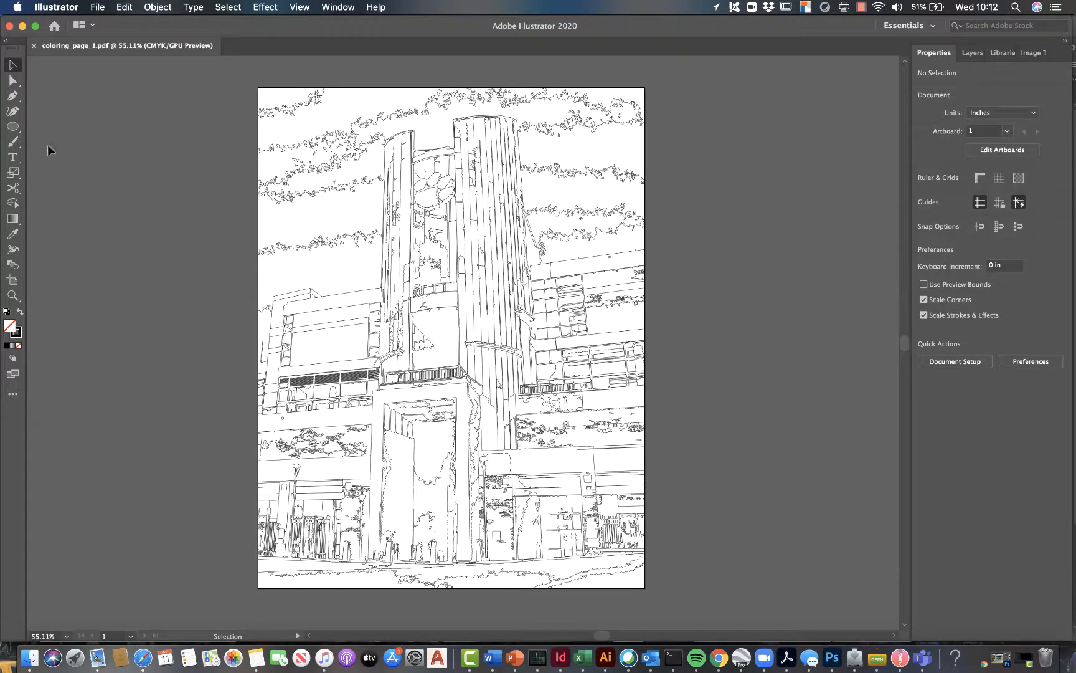